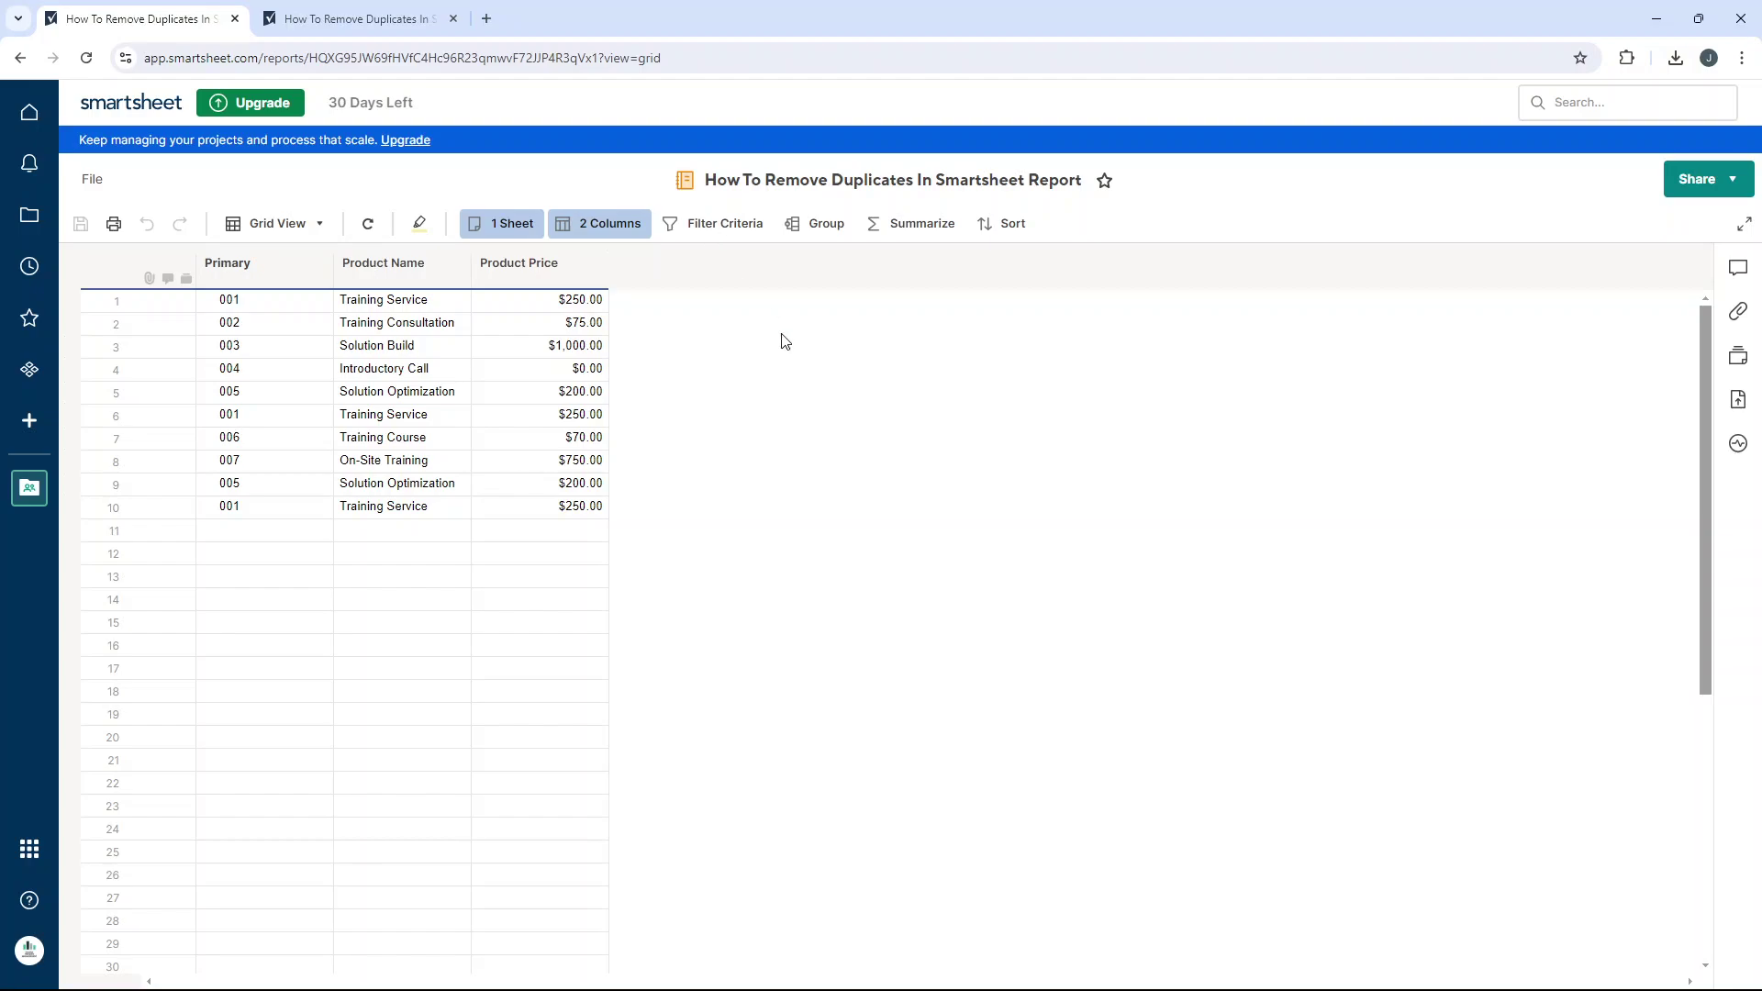
Point out the repeated Training Service entries in rows 1, 6 and 10
{"action": "left_click", "coordinate": [429, 302]}
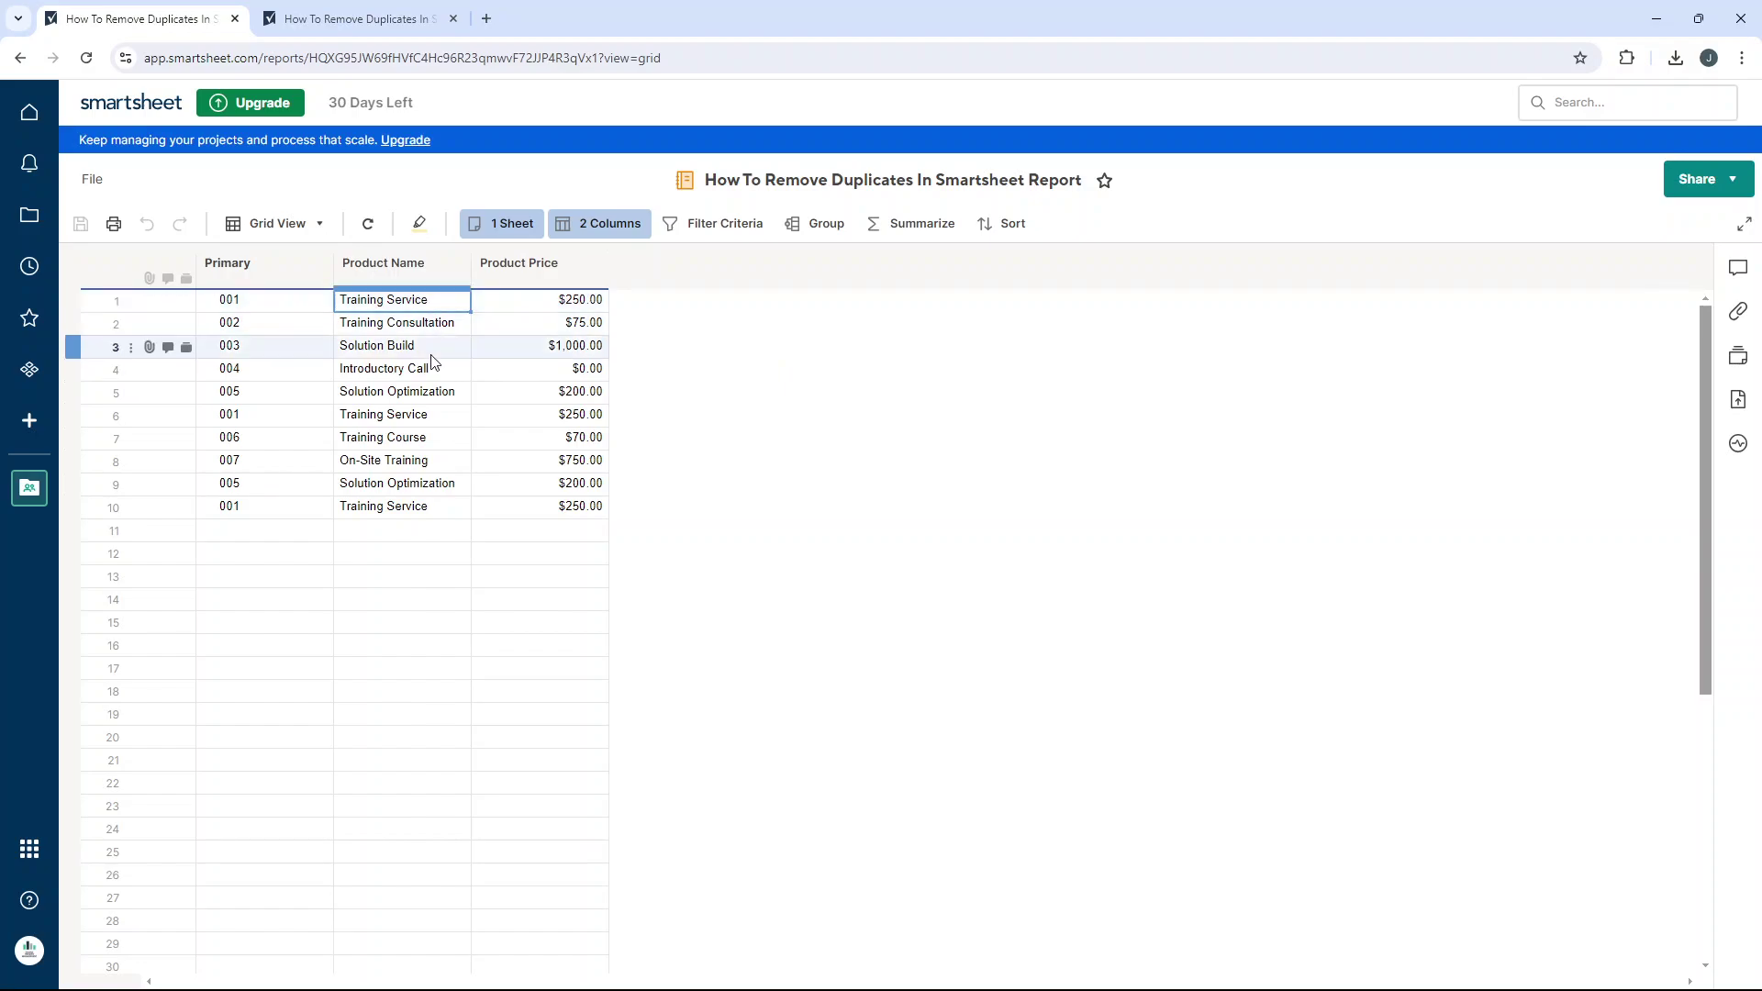
{"action": "left_click", "coordinate": [431, 415]}
{"action": "left_click", "coordinate": [434, 509]}
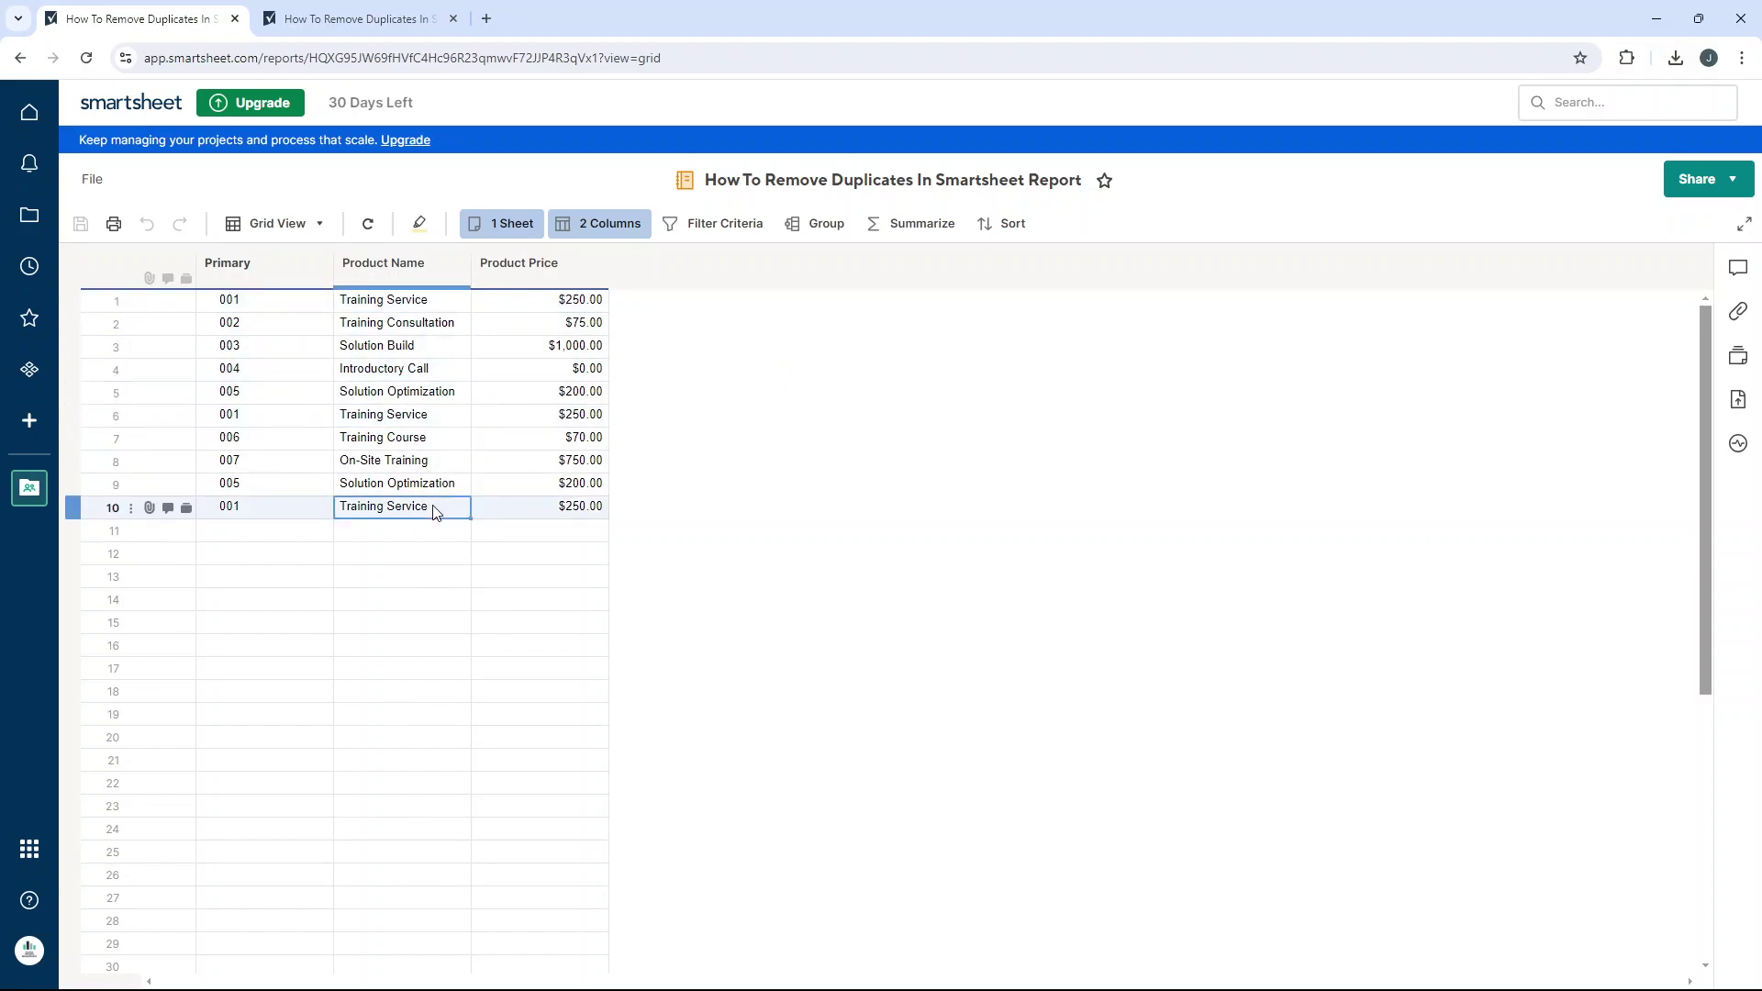
{"action": "left_click", "coordinate": [816, 500]}
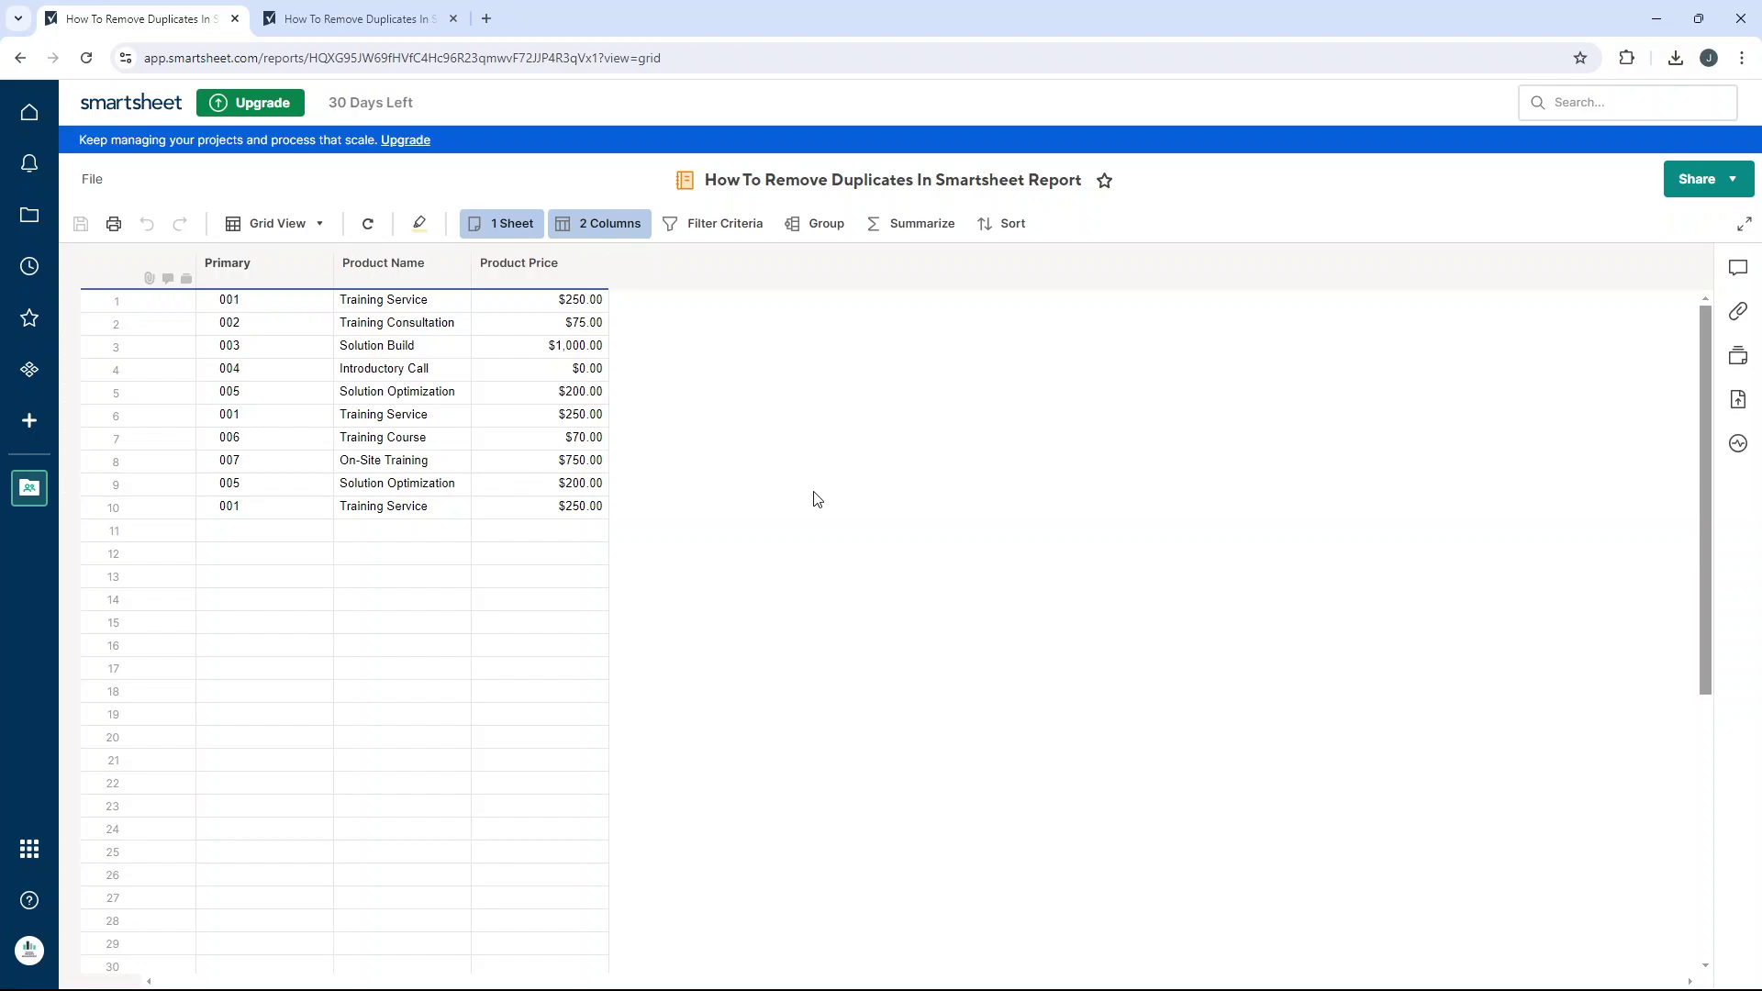
Review the report's source sheet in the YouTube Demo workspace, then switch to that sheet
{"action": "left_click", "coordinate": [519, 232]}
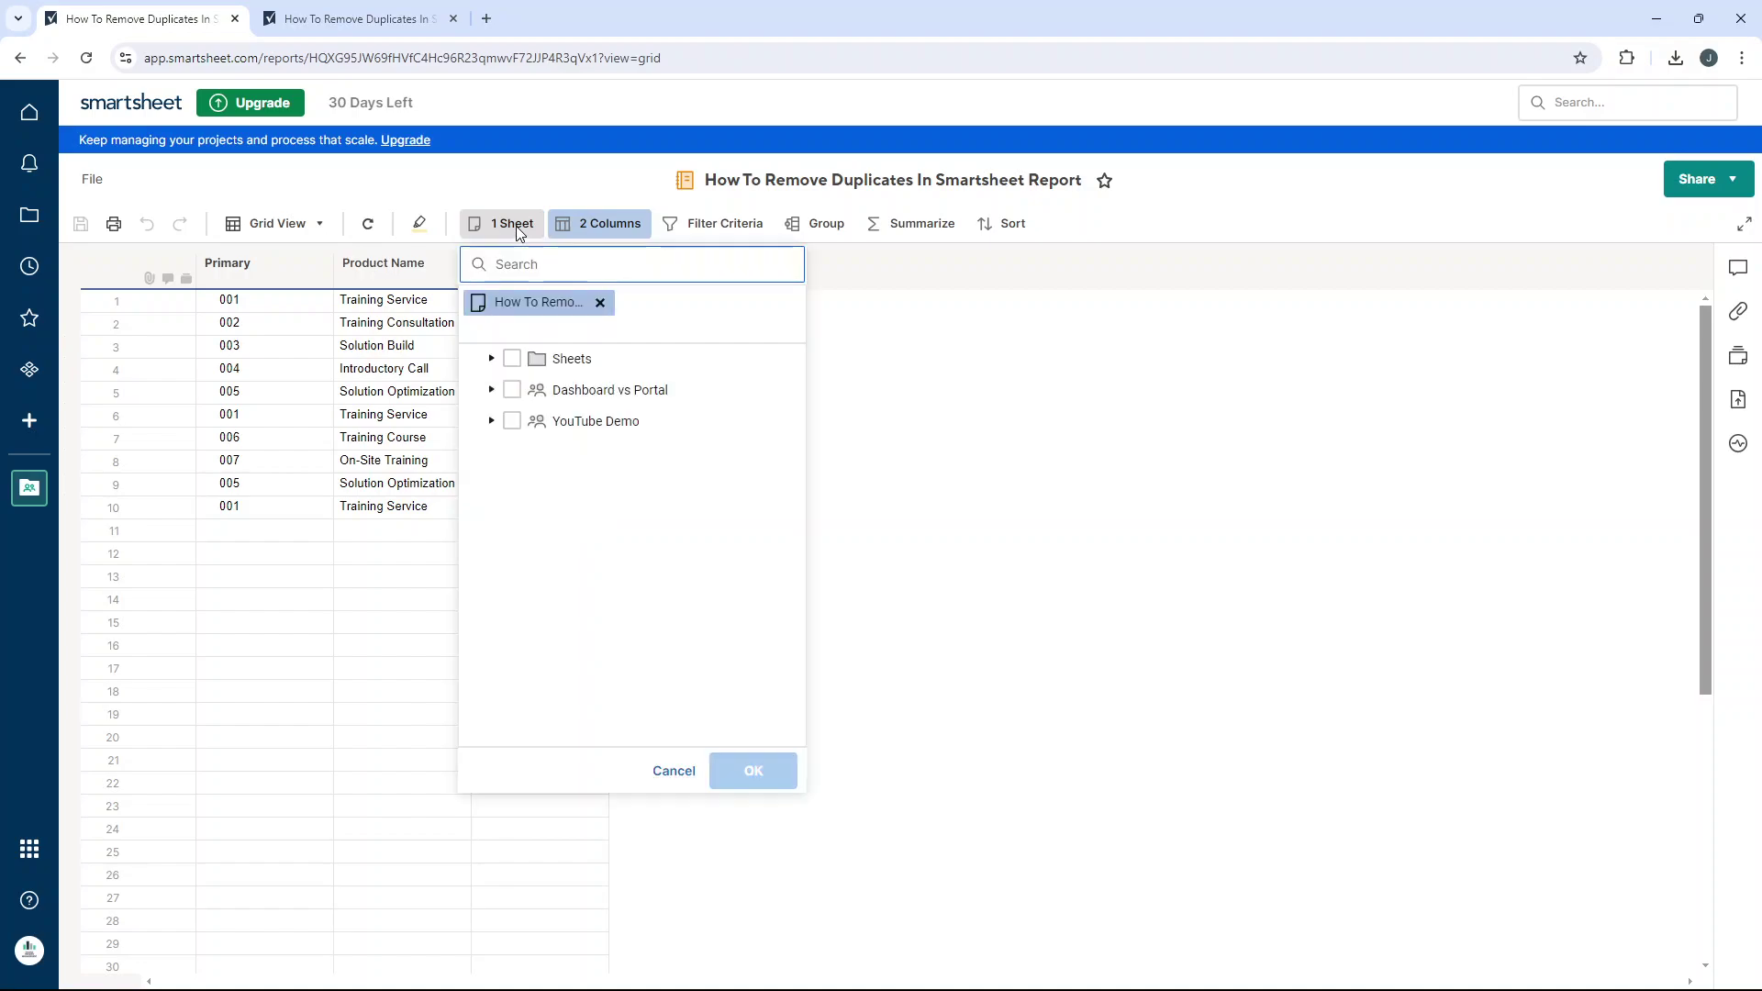
{"action": "left_click", "coordinate": [492, 422]}
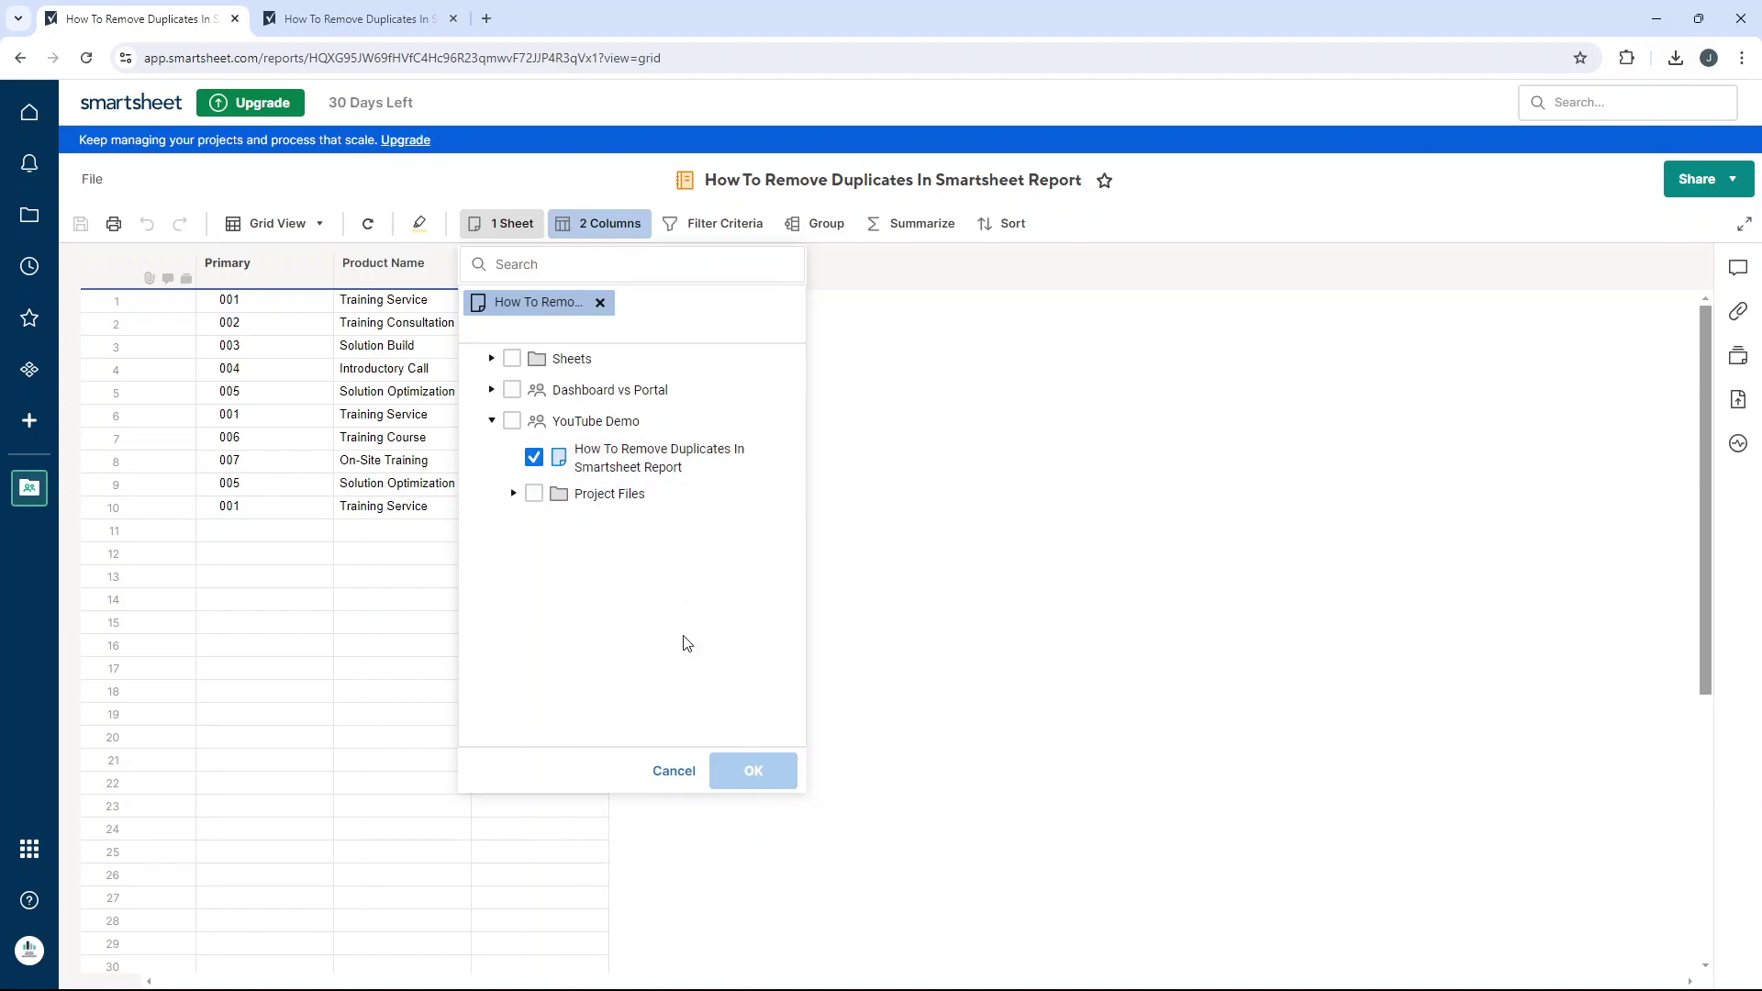
{"action": "left_click", "coordinate": [679, 770]}
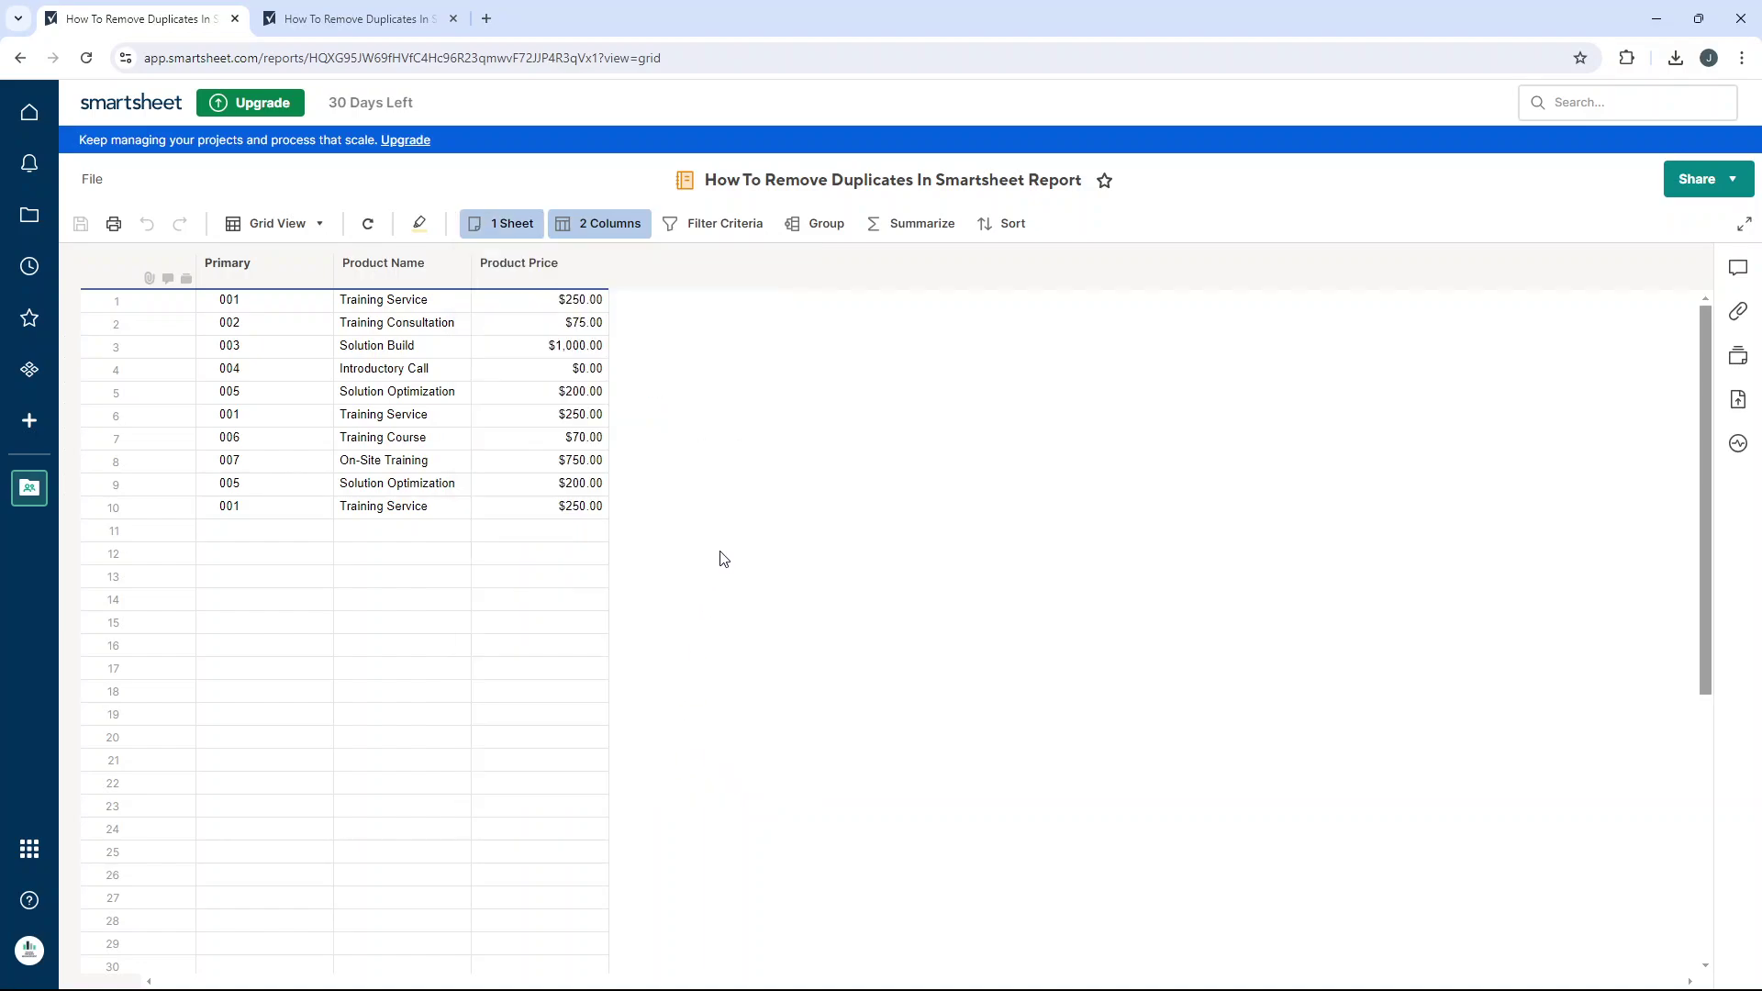
{"action": "left_click", "coordinate": [384, 22]}
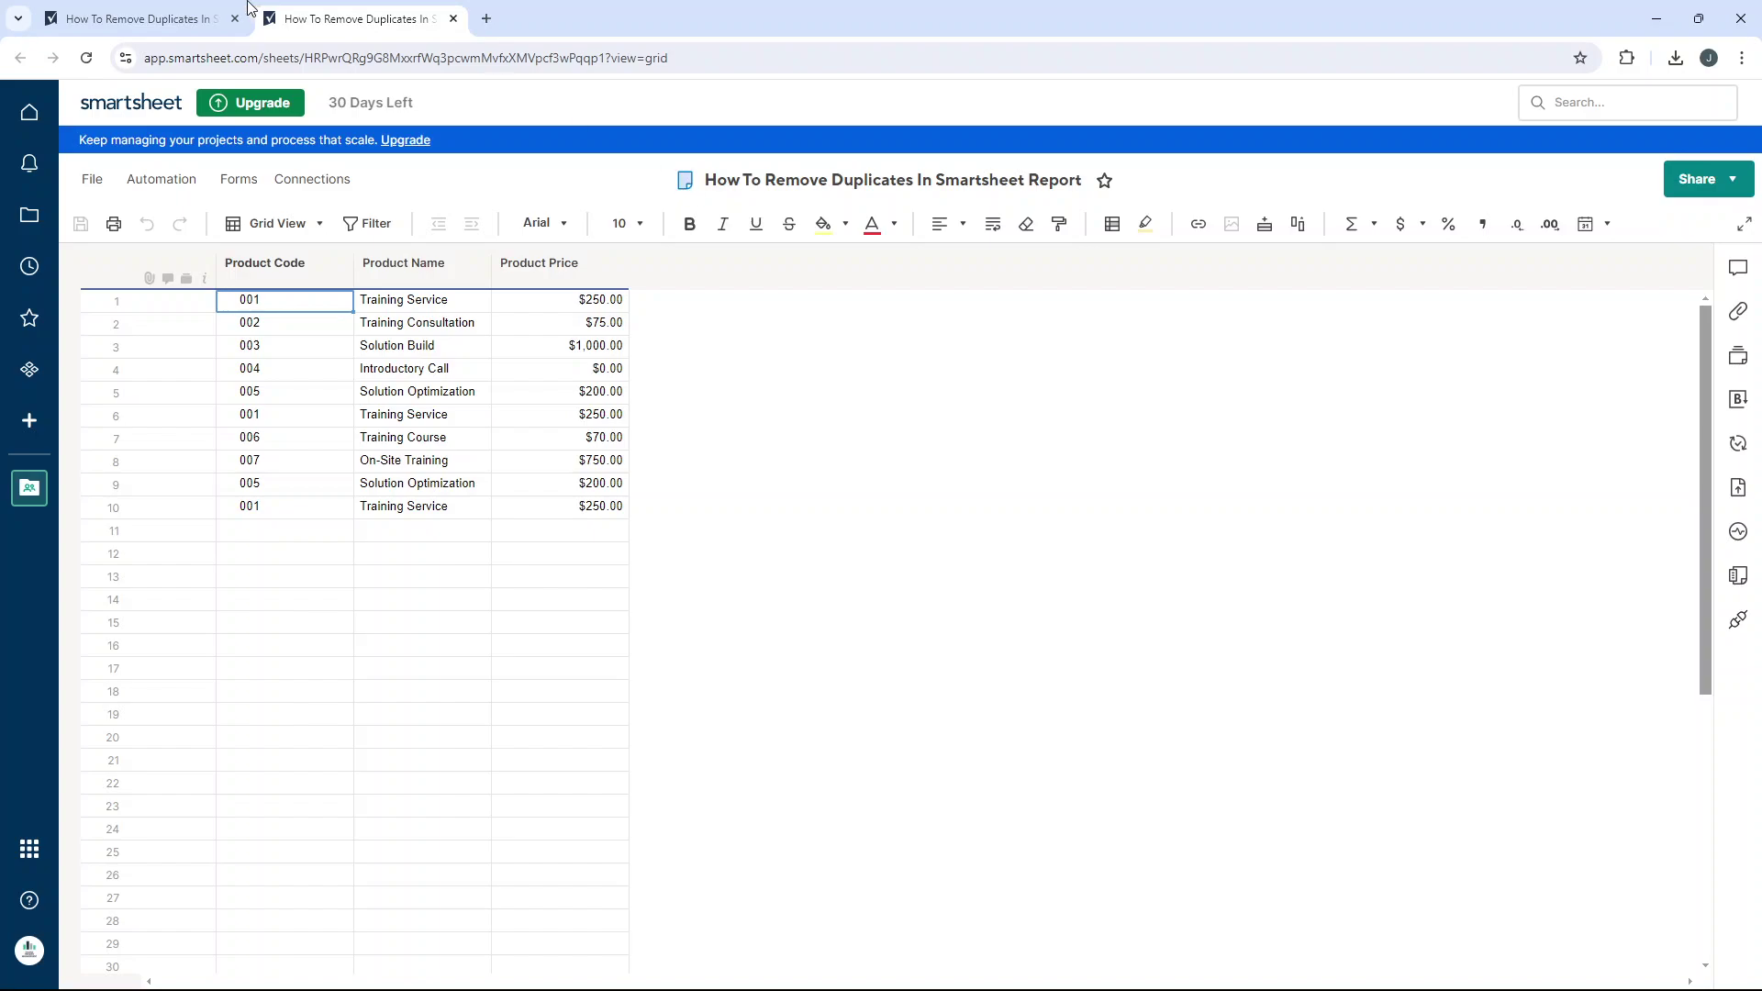
{"action": "key", "text": "ctrl+shift+Tab"}
{"action": "key", "text": "ctrl+Tab"}
Insert a column named Duplicate Check to the right of Product Price
{"action": "right_click", "coordinate": [594, 273]}
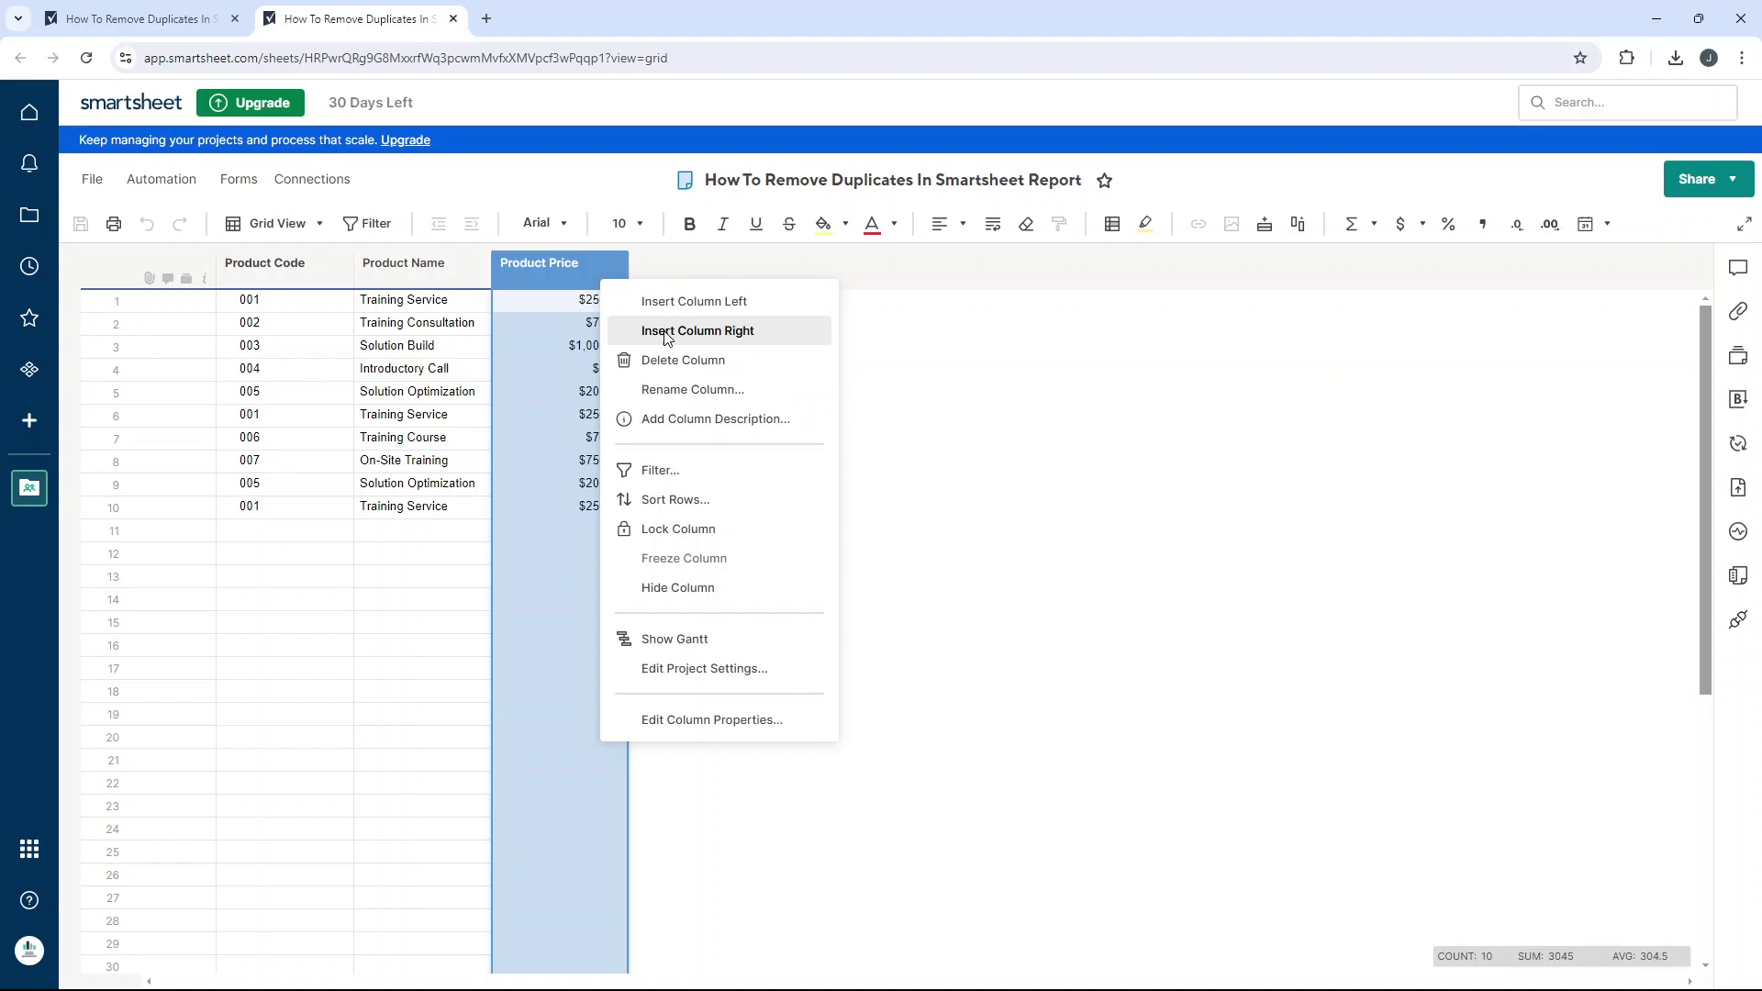
{"action": "left_click", "coordinate": [690, 336]}
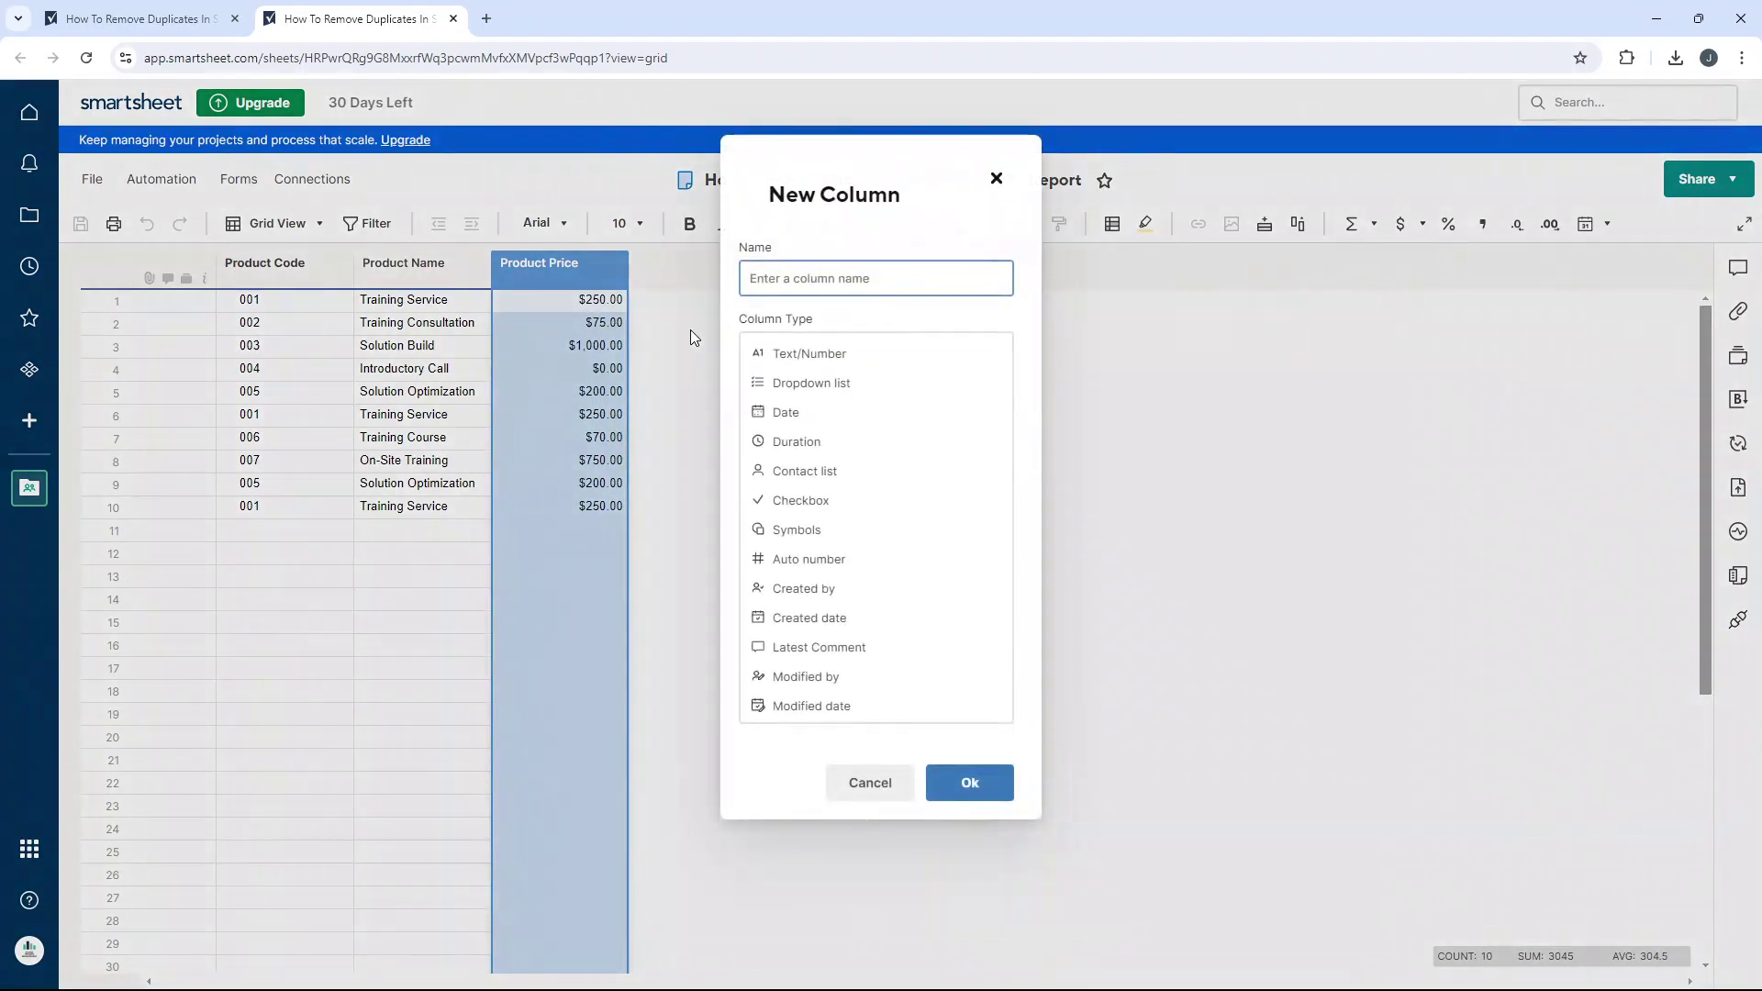
{"action": "type", "text": "Duplicate Check"}
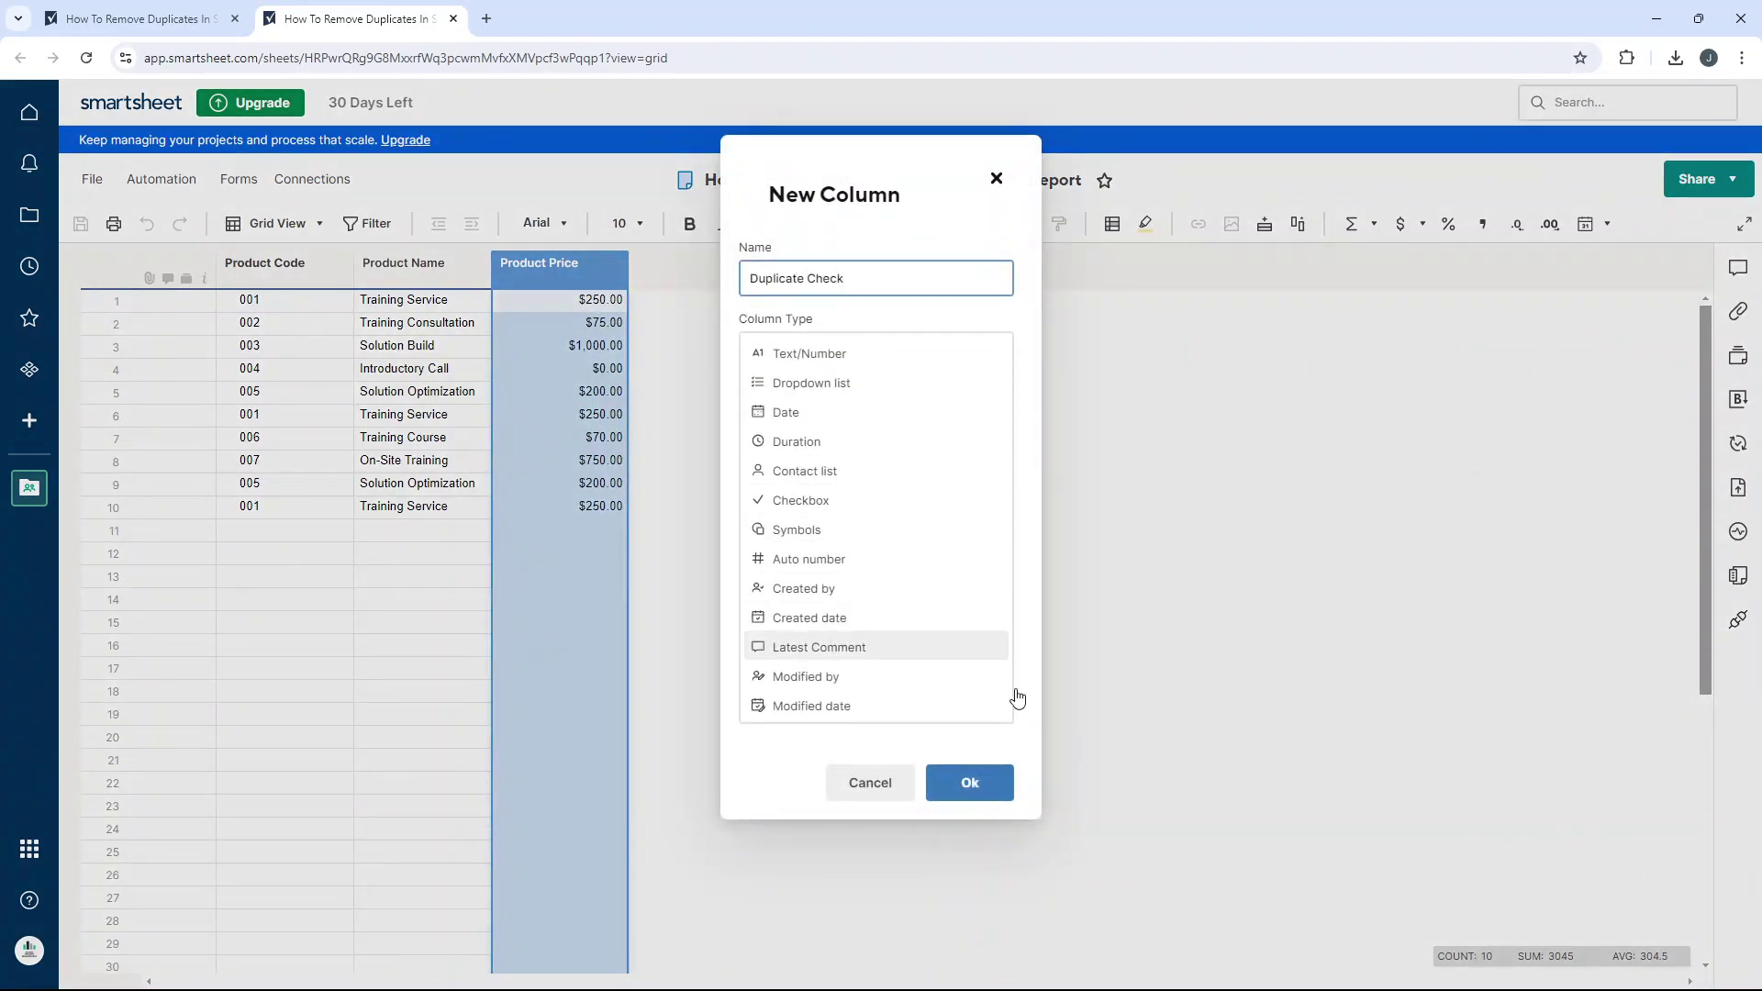
{"action": "left_click", "coordinate": [983, 787]}
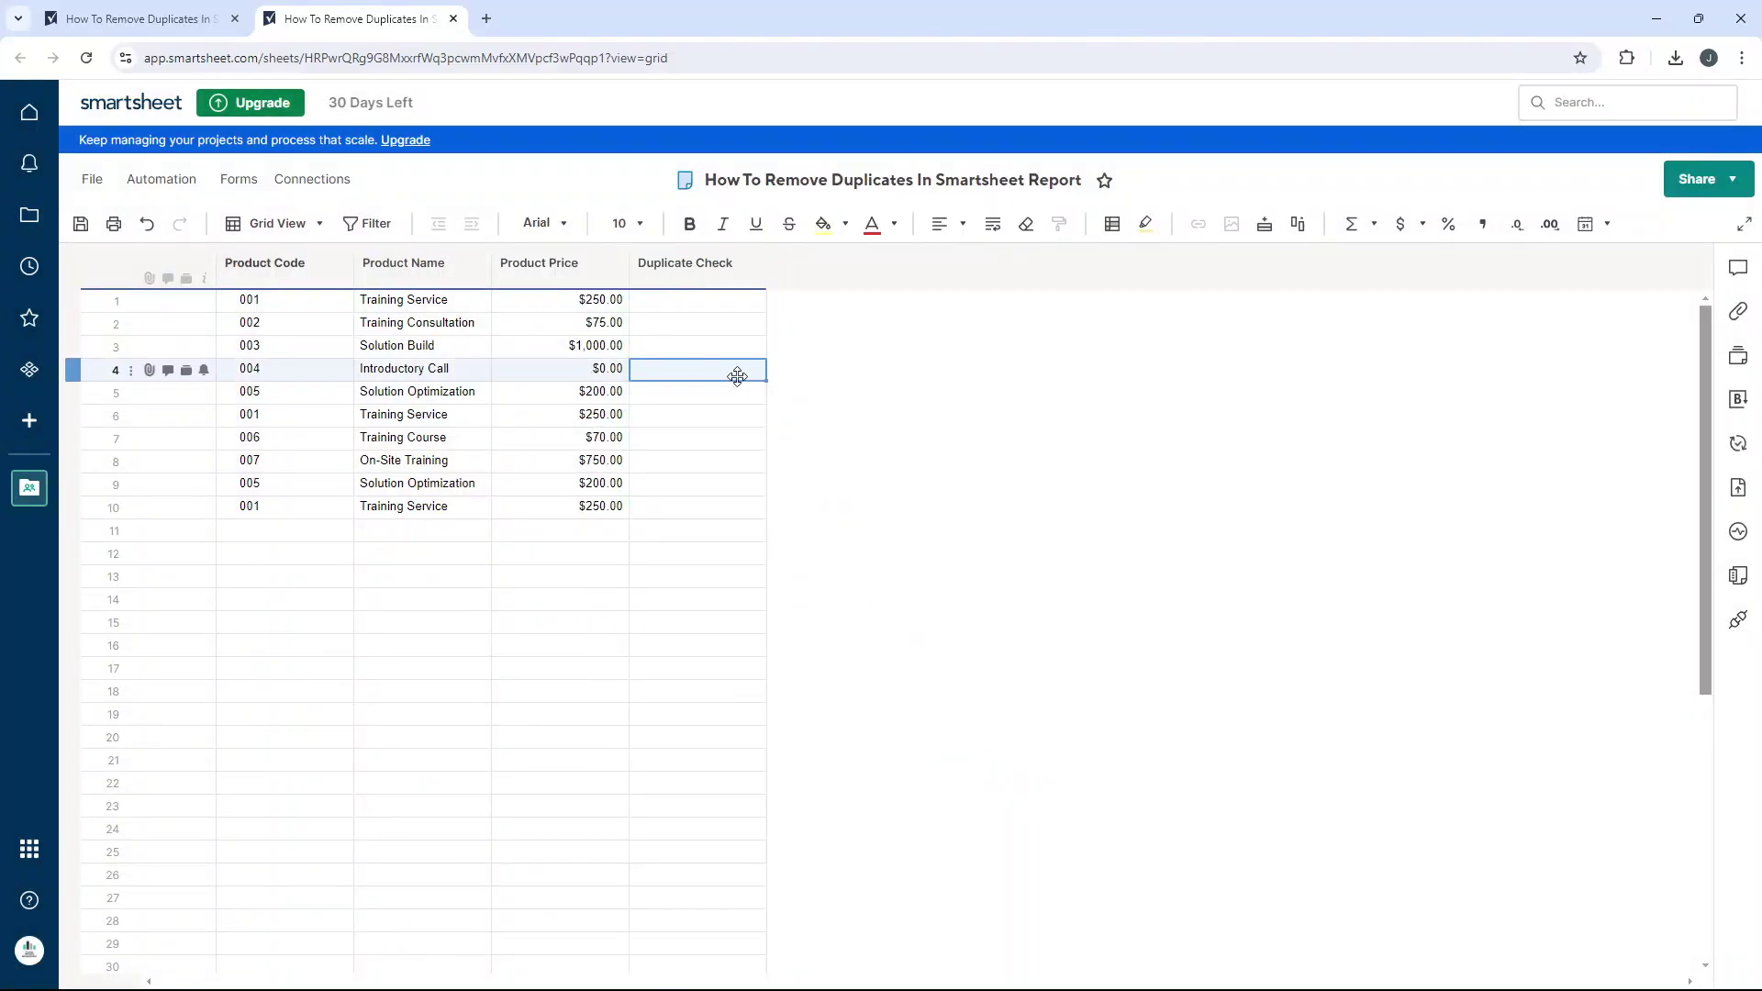
In row 1 of Duplicate Check, enter a COUNTIF over Product Name rows 1–10 using the row's product name
{"action": "left_click", "coordinate": [697, 301]}
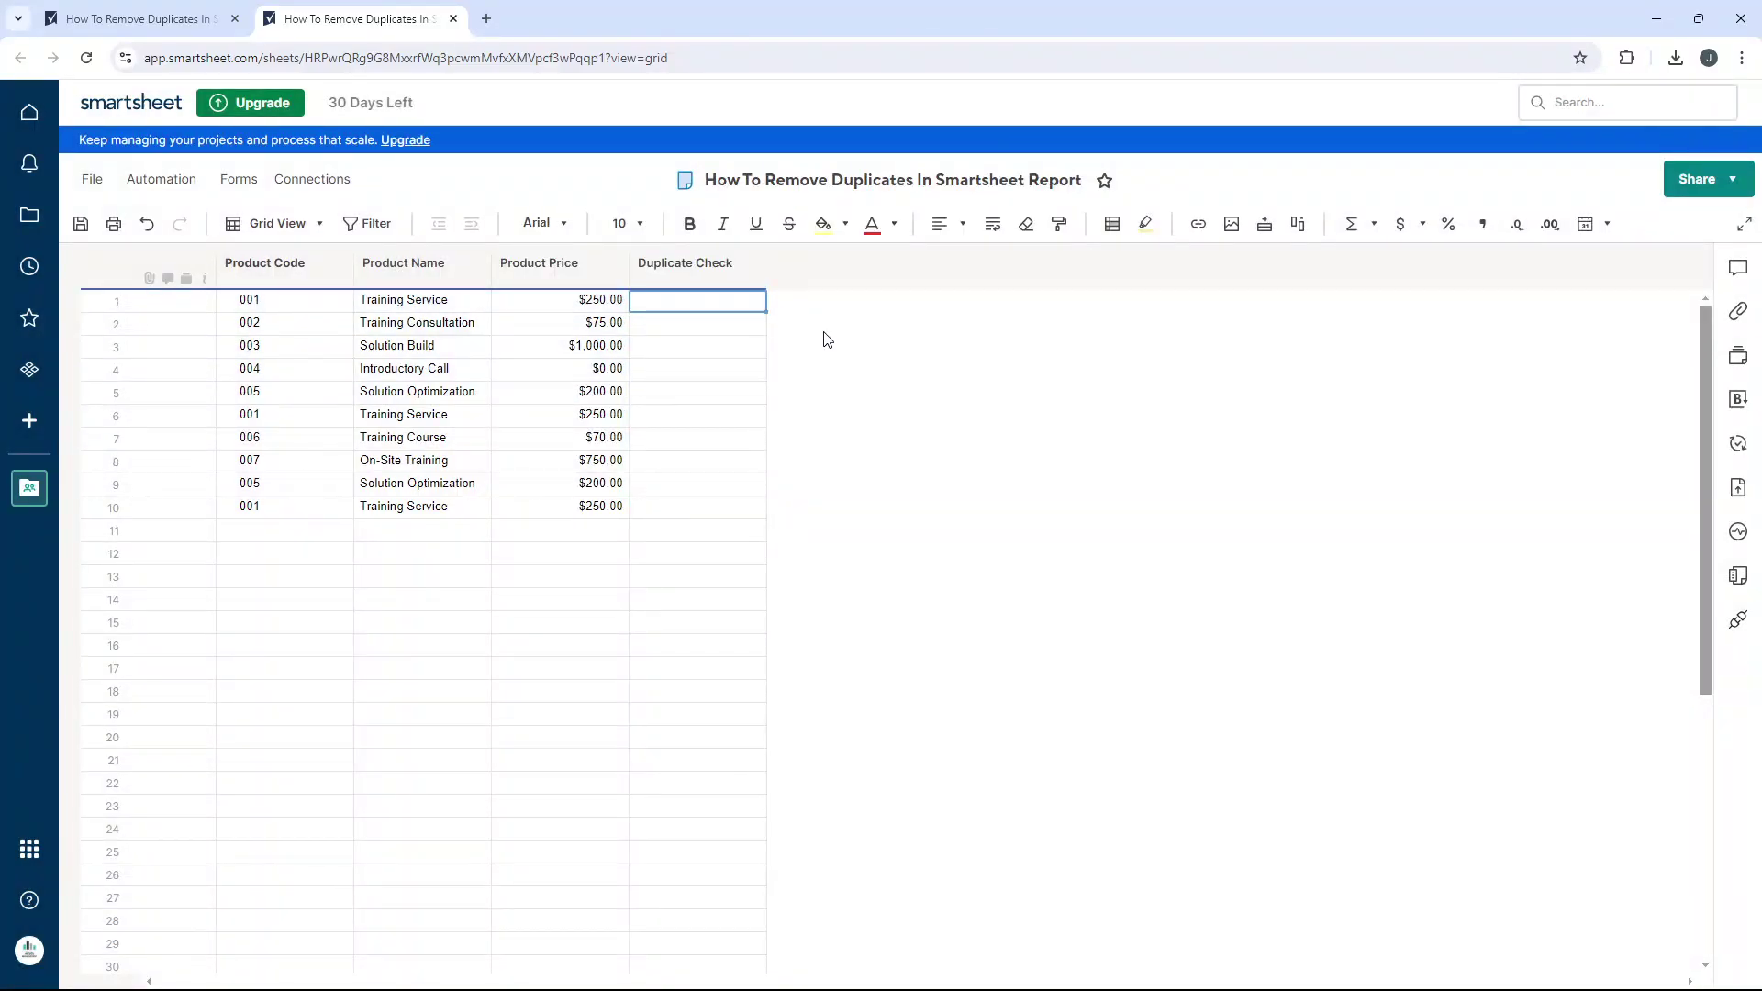
{"action": "type", "text": "=countif"}
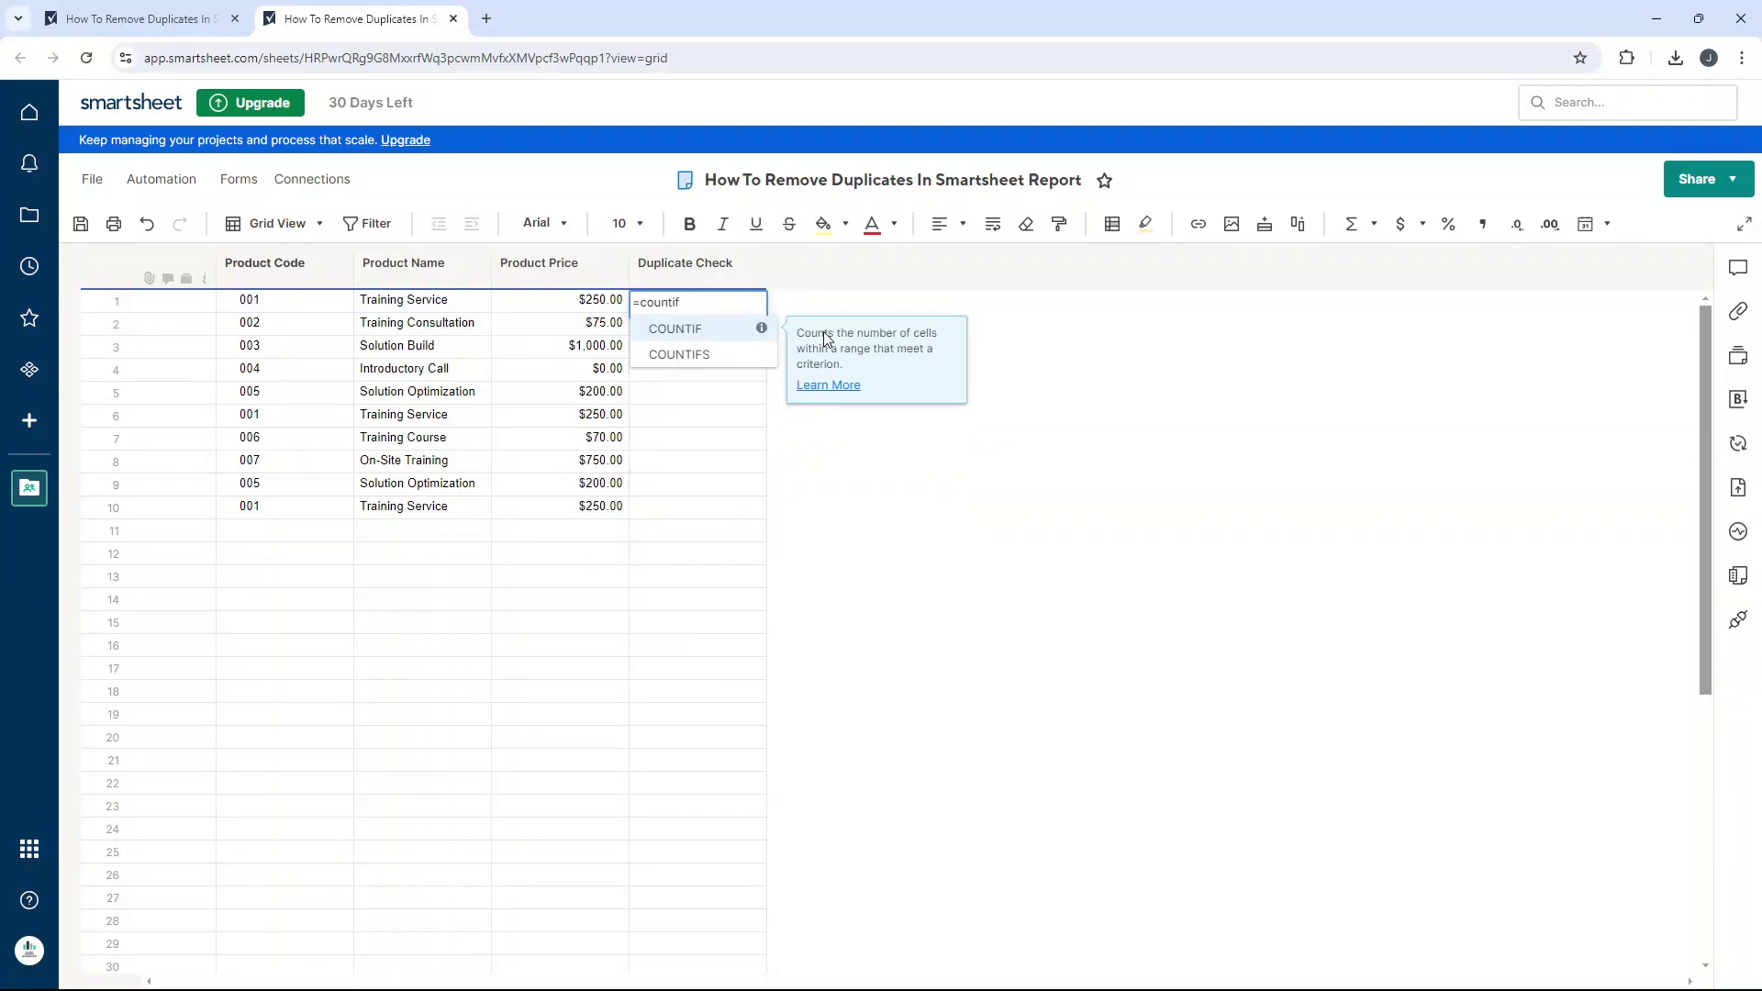
{"action": "type", "text": "("}
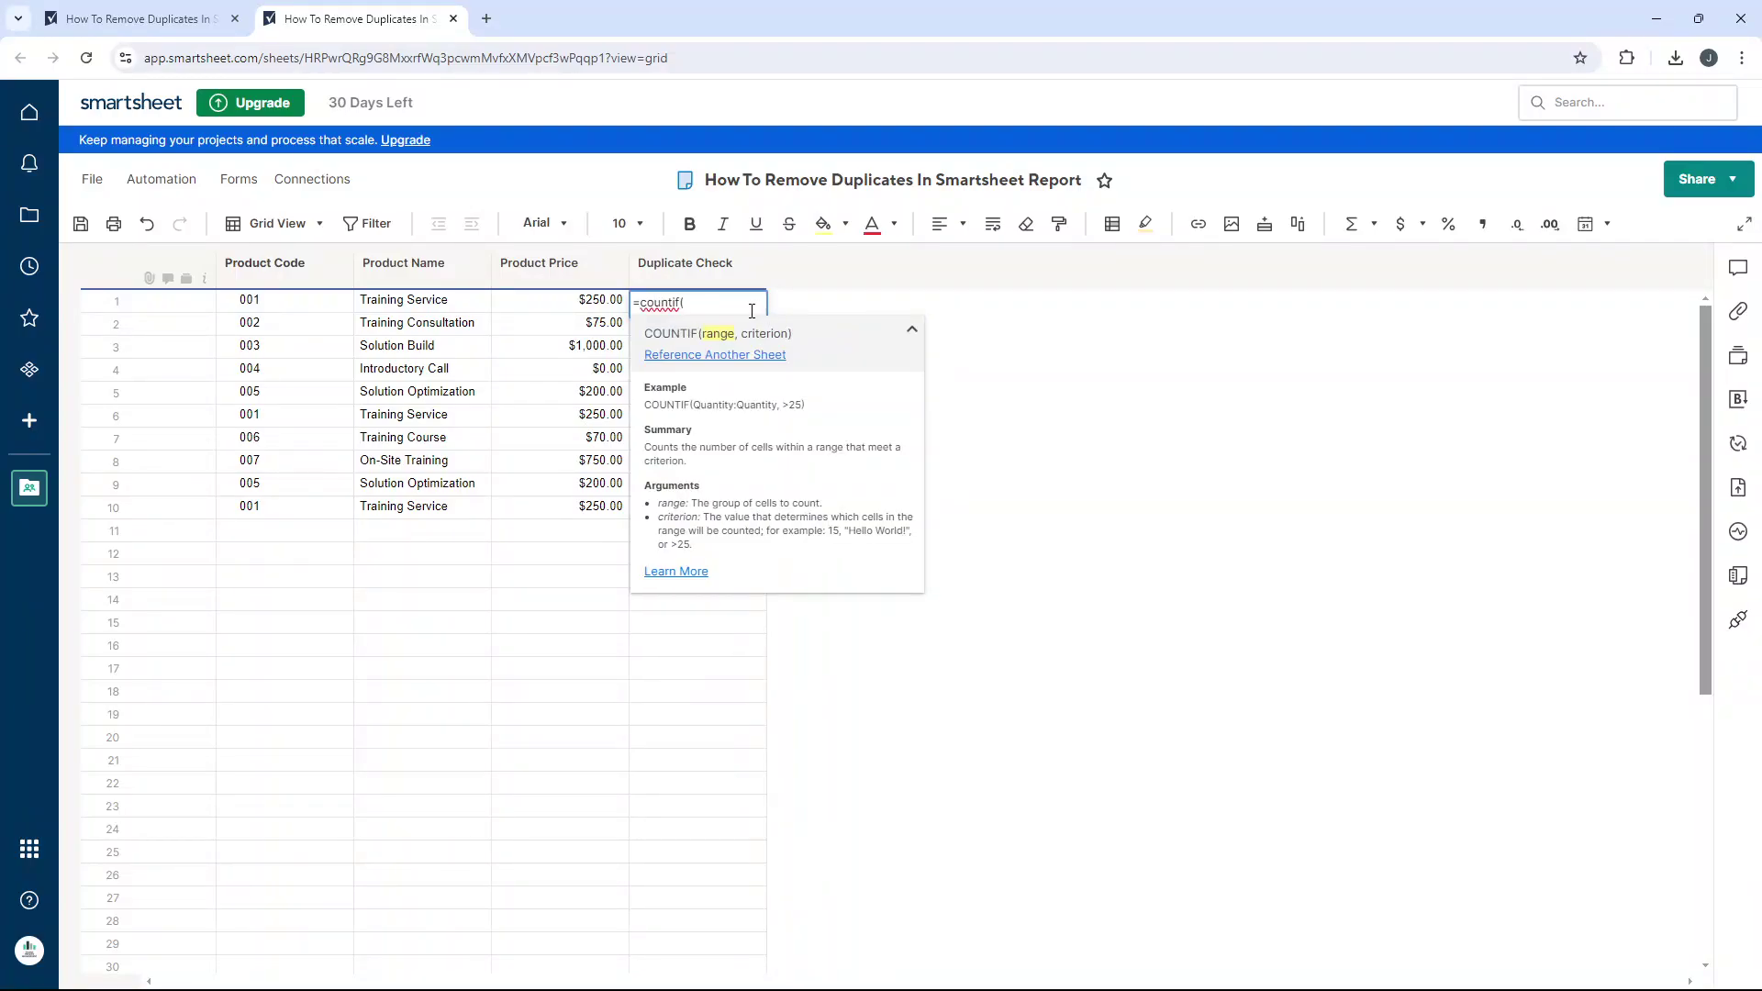
{"action": "left_click", "coordinate": [448, 305]}
{"action": "left_click_drag", "start_coordinate": [448, 305], "coordinate": [459, 508]}
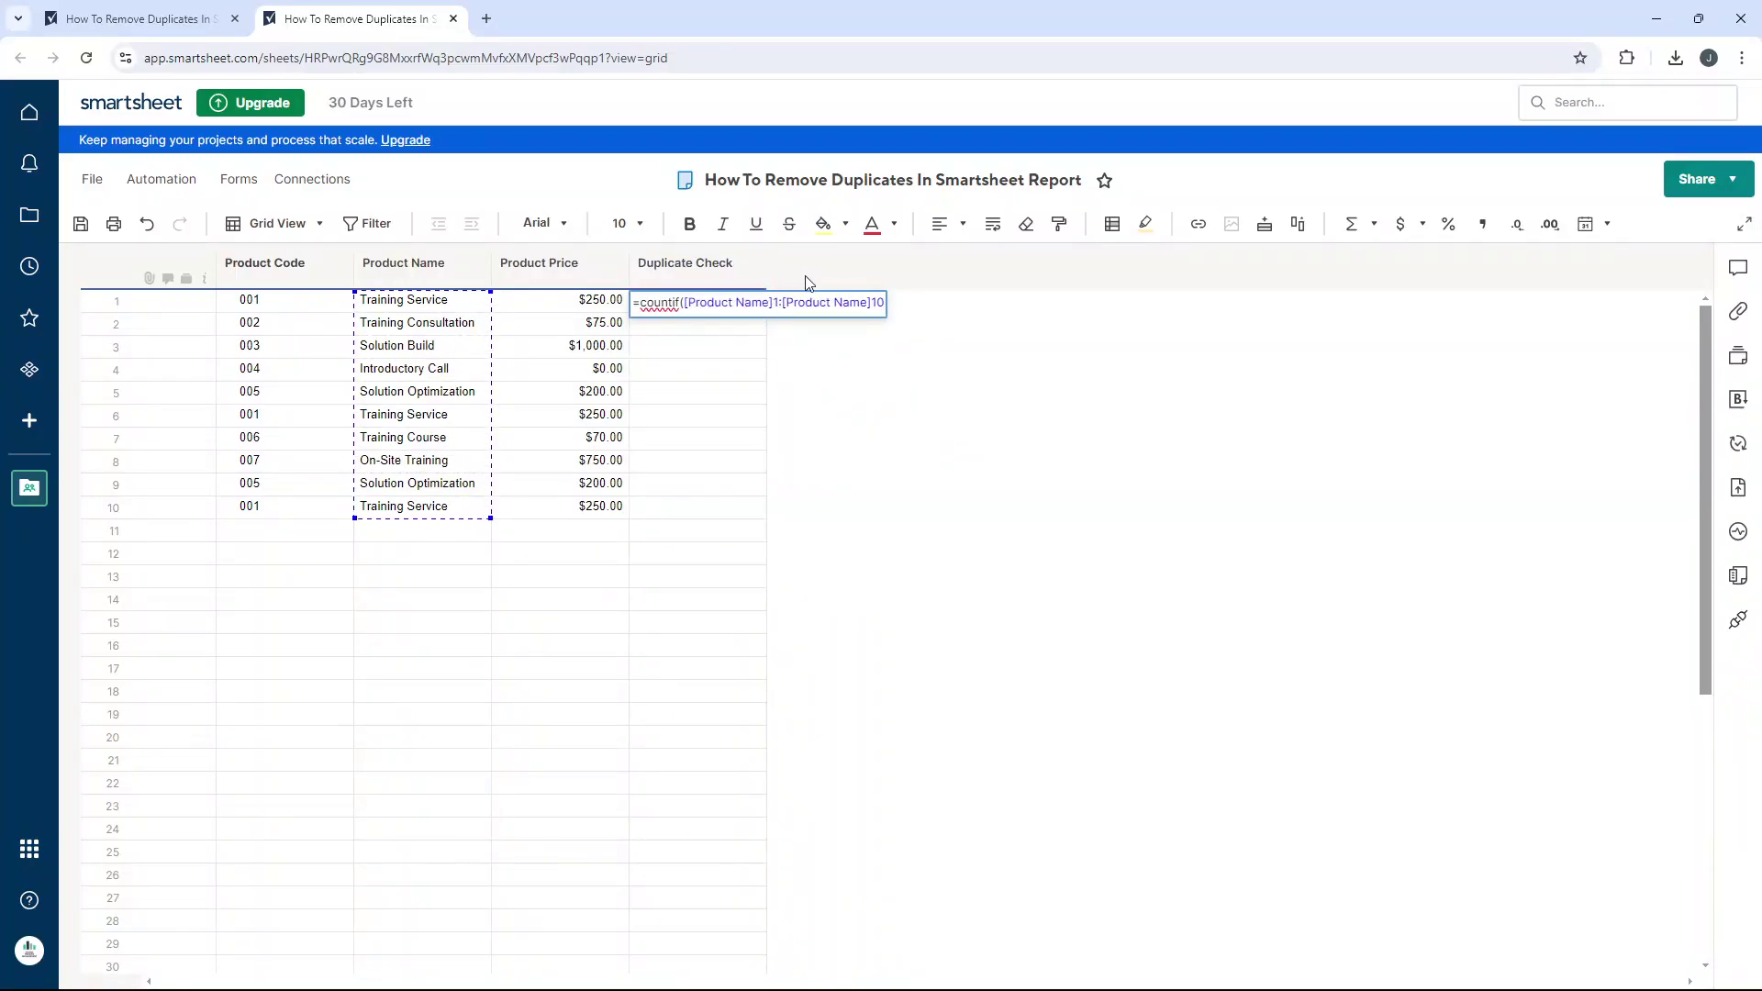
{"action": "type", "text": ","}
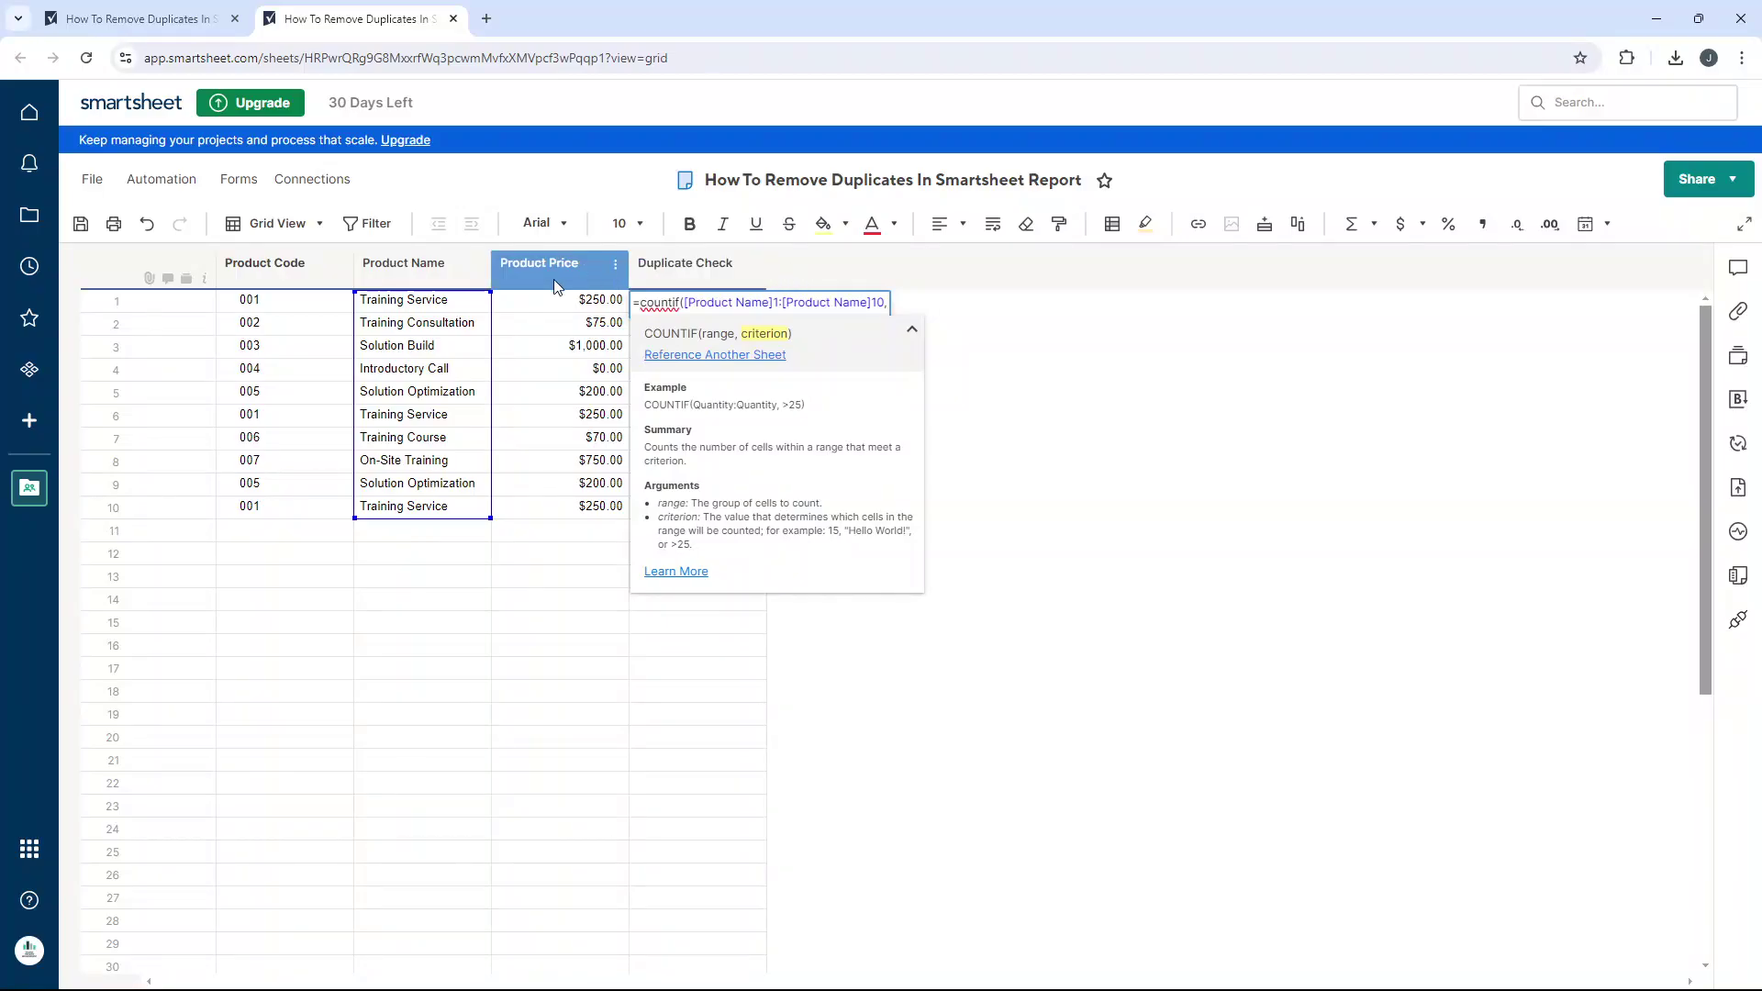
{"action": "left_click", "coordinate": [462, 308]}
{"action": "type", "text": ")"}
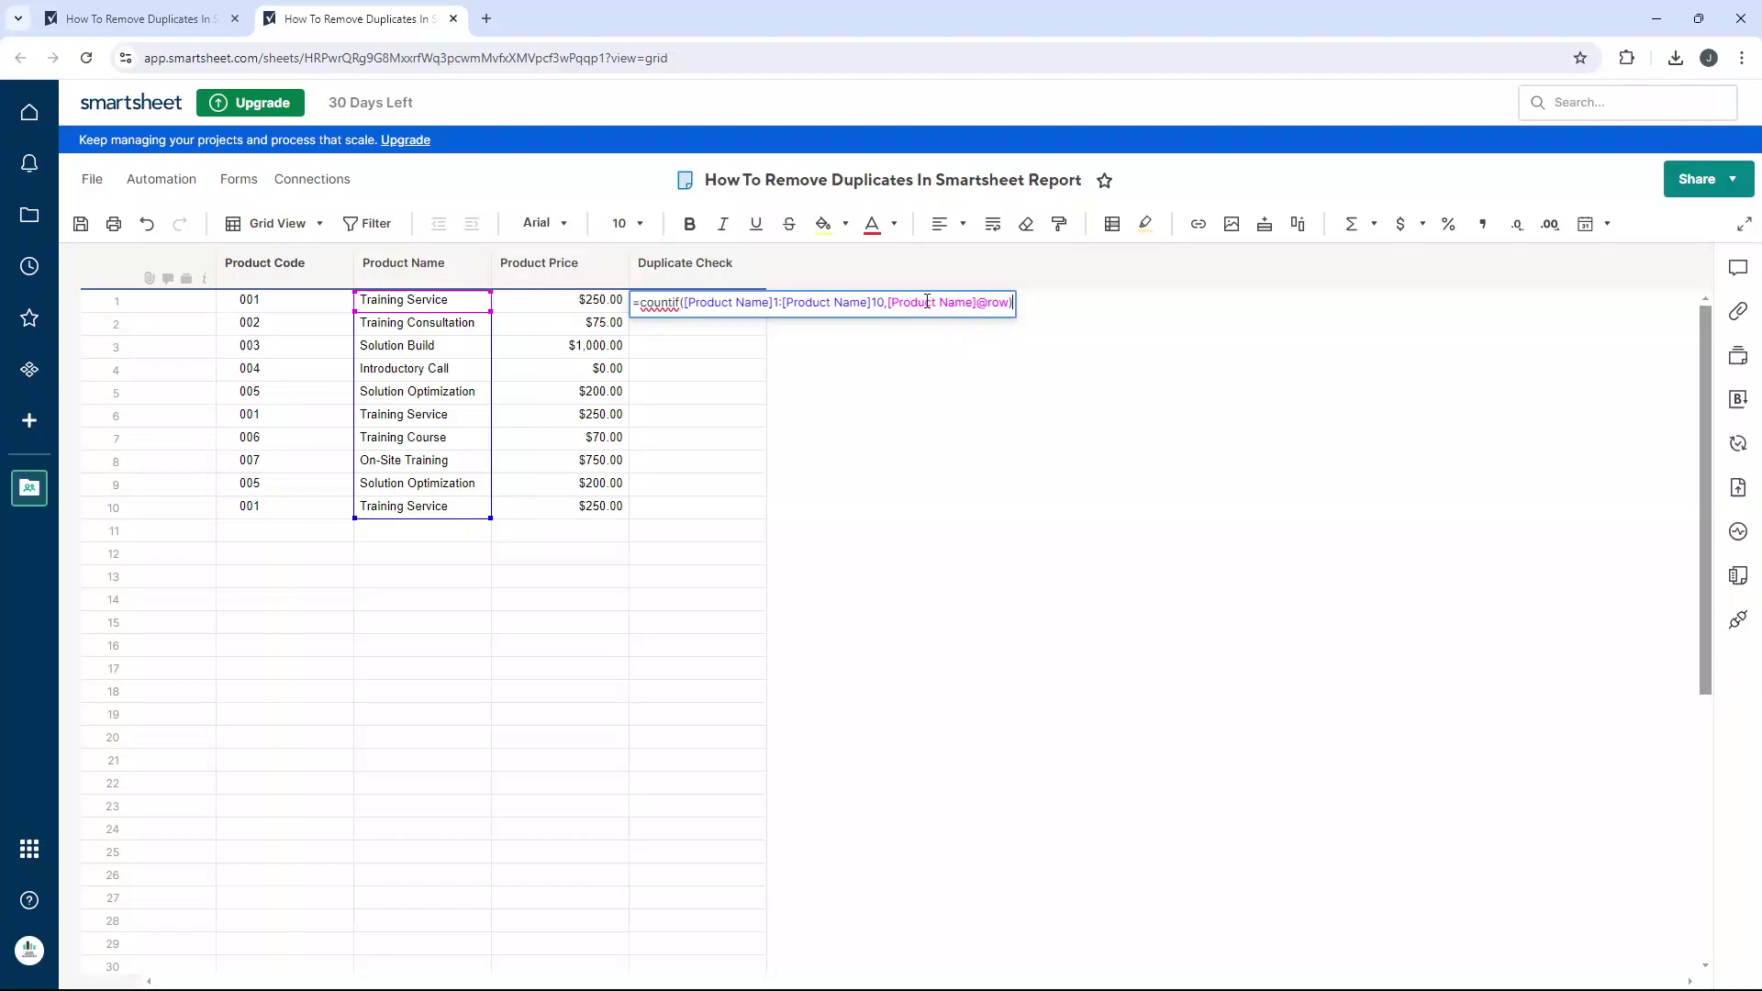
Change the range to the whole Product Name column and commit the formula, returning 3
{"action": "left_click", "coordinate": [779, 305]}
{"action": "key", "text": "BackSpace"}
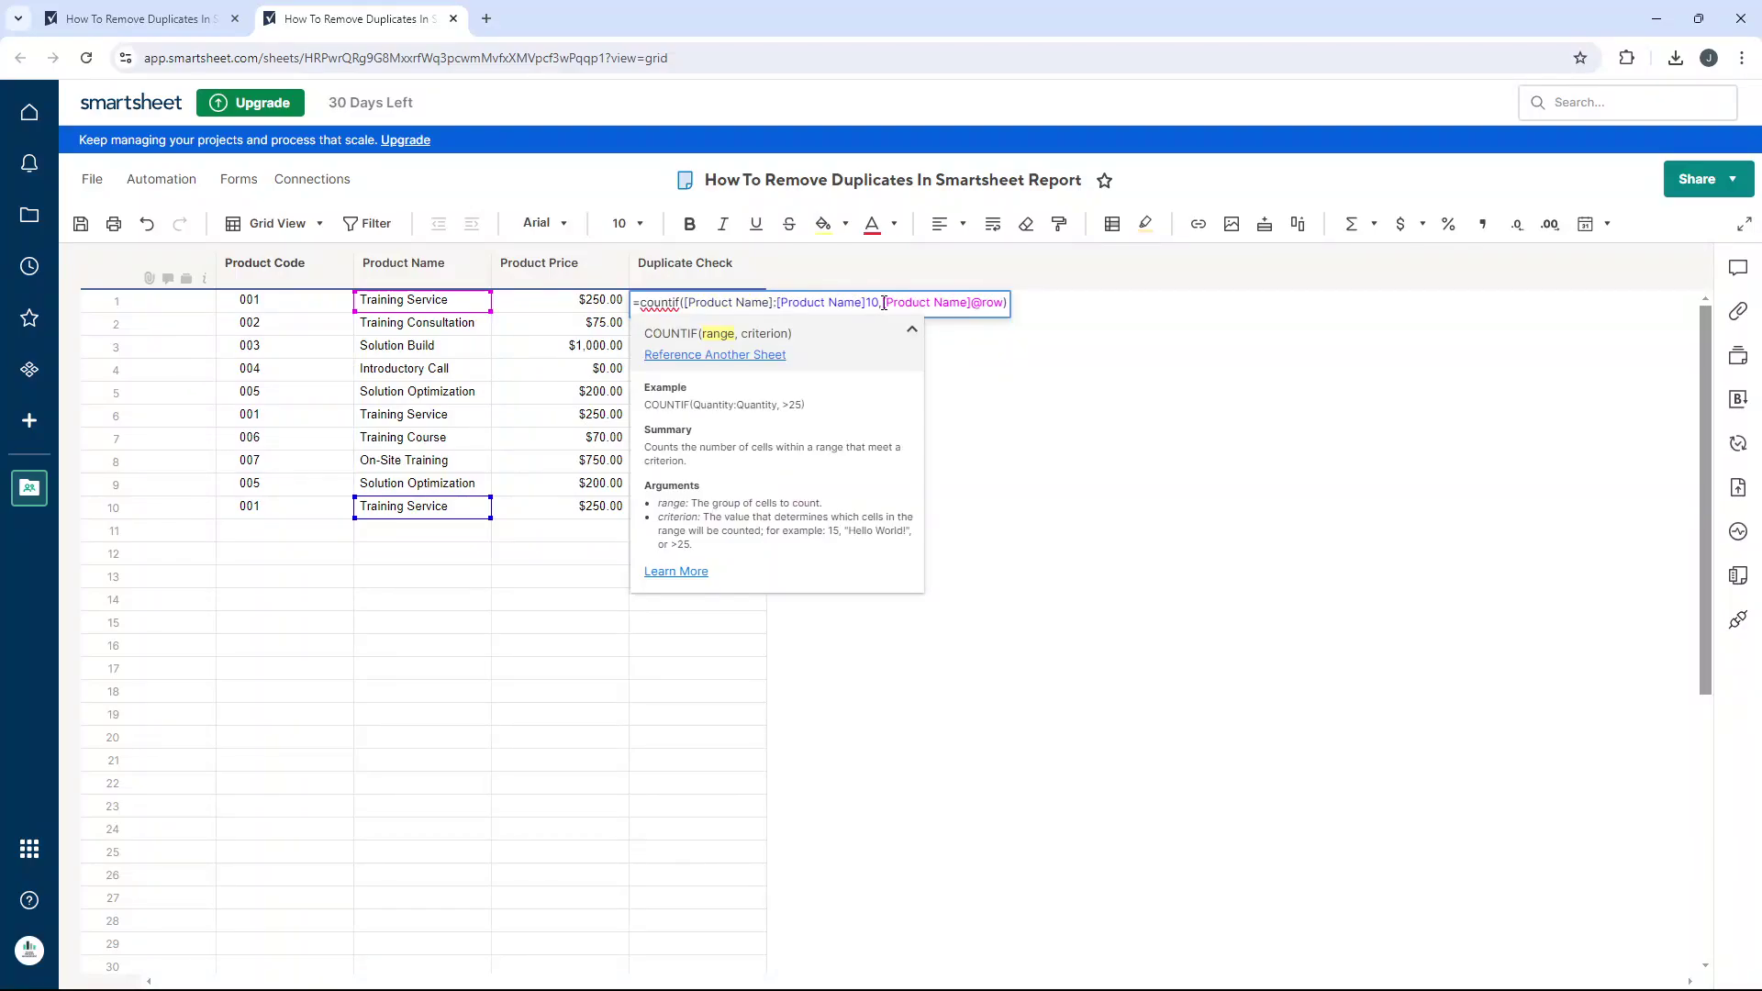
{"action": "left_click", "coordinate": [880, 302]}
{"action": "key", "text": "BackSpace"}
{"action": "key", "text": "BackSpace"}
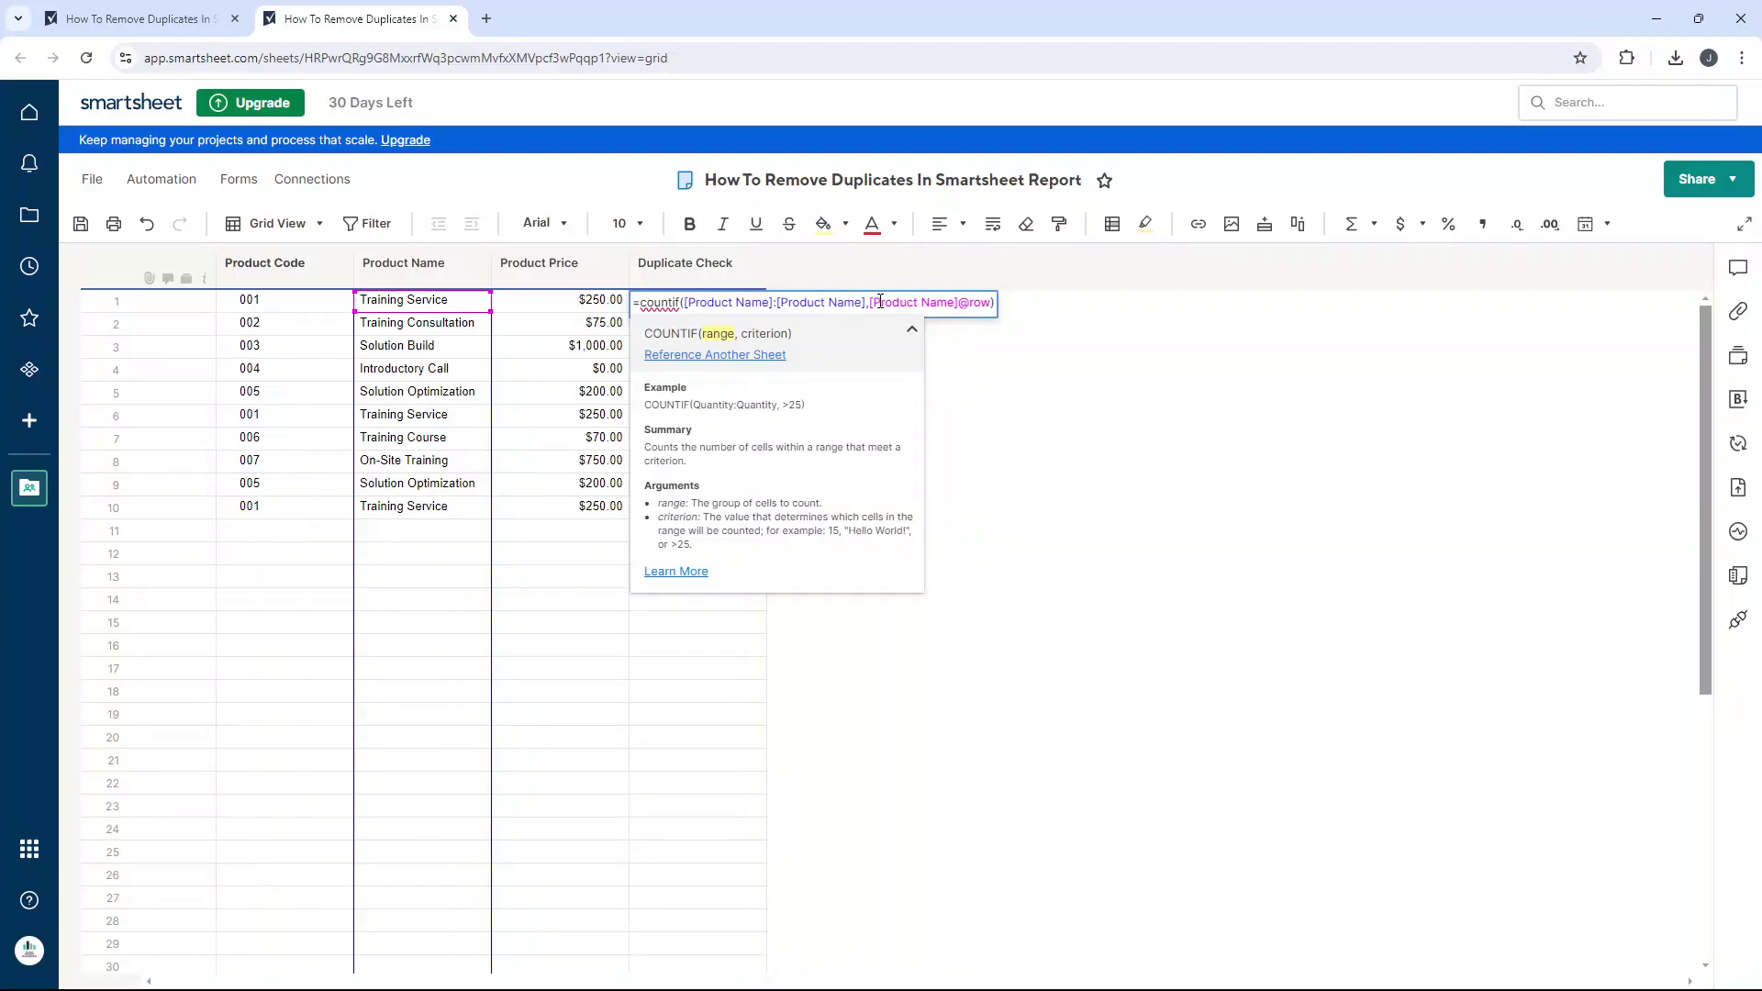
{"action": "key", "text": "Return"}
{"action": "double_click", "coordinate": [676, 306]}
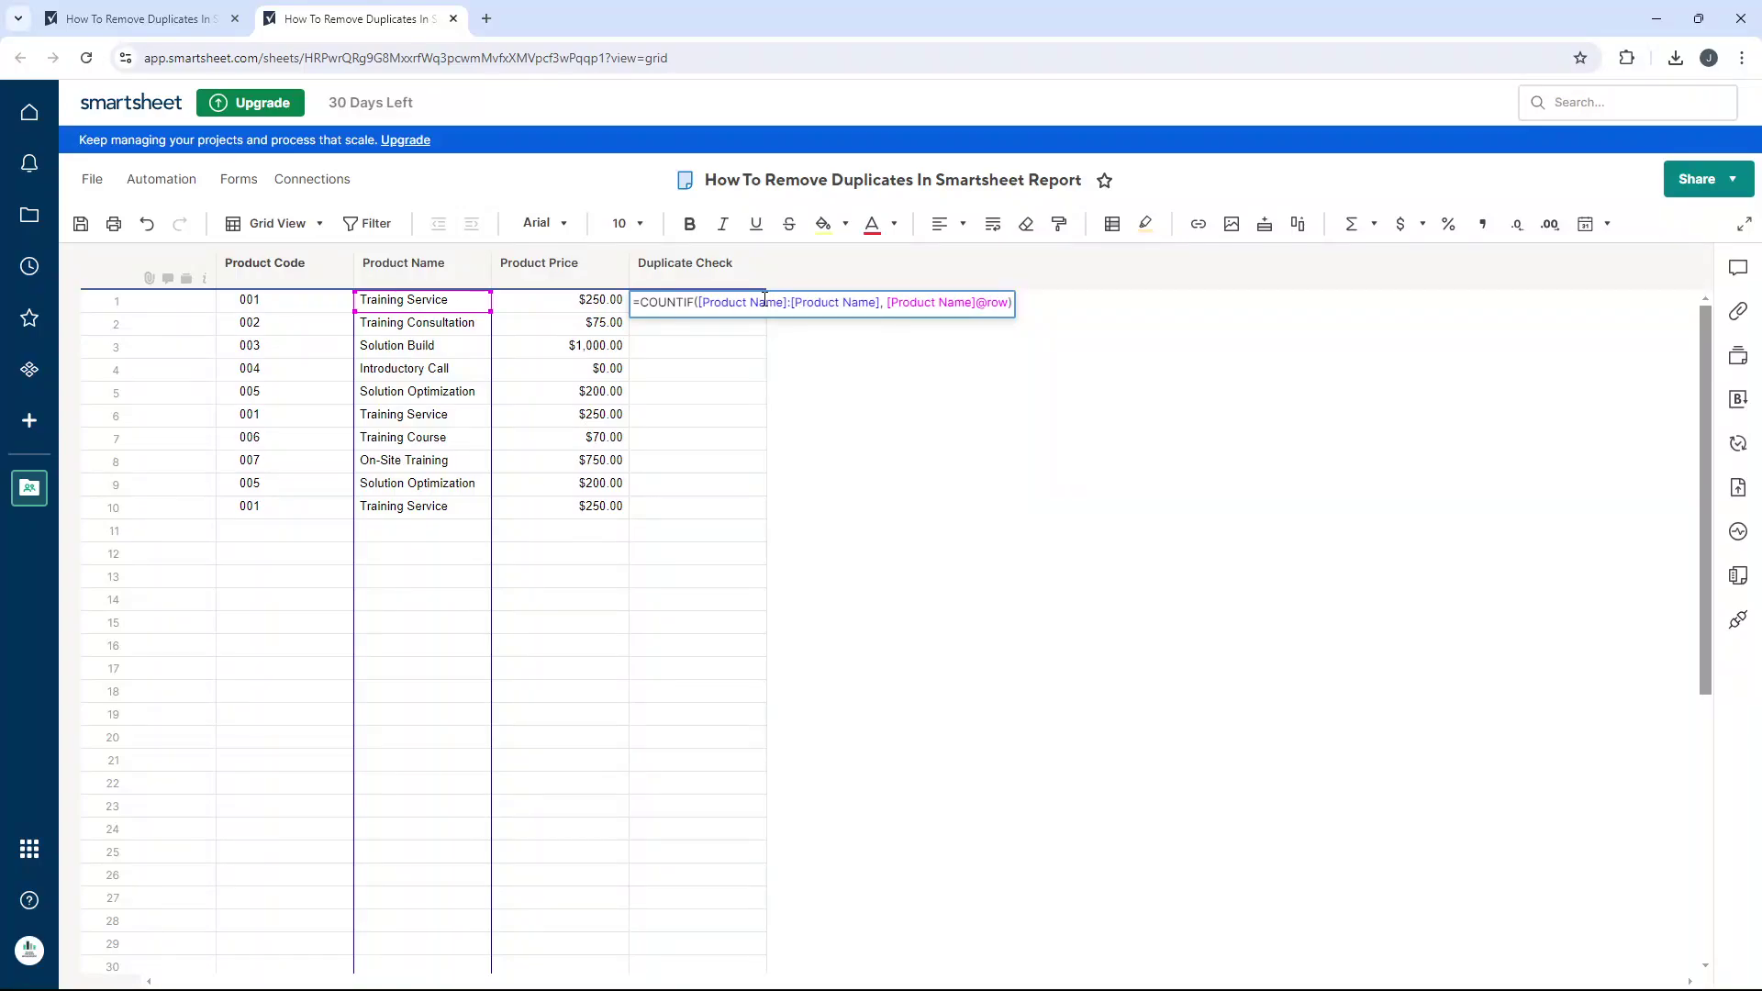
{"action": "key", "text": "Return"}
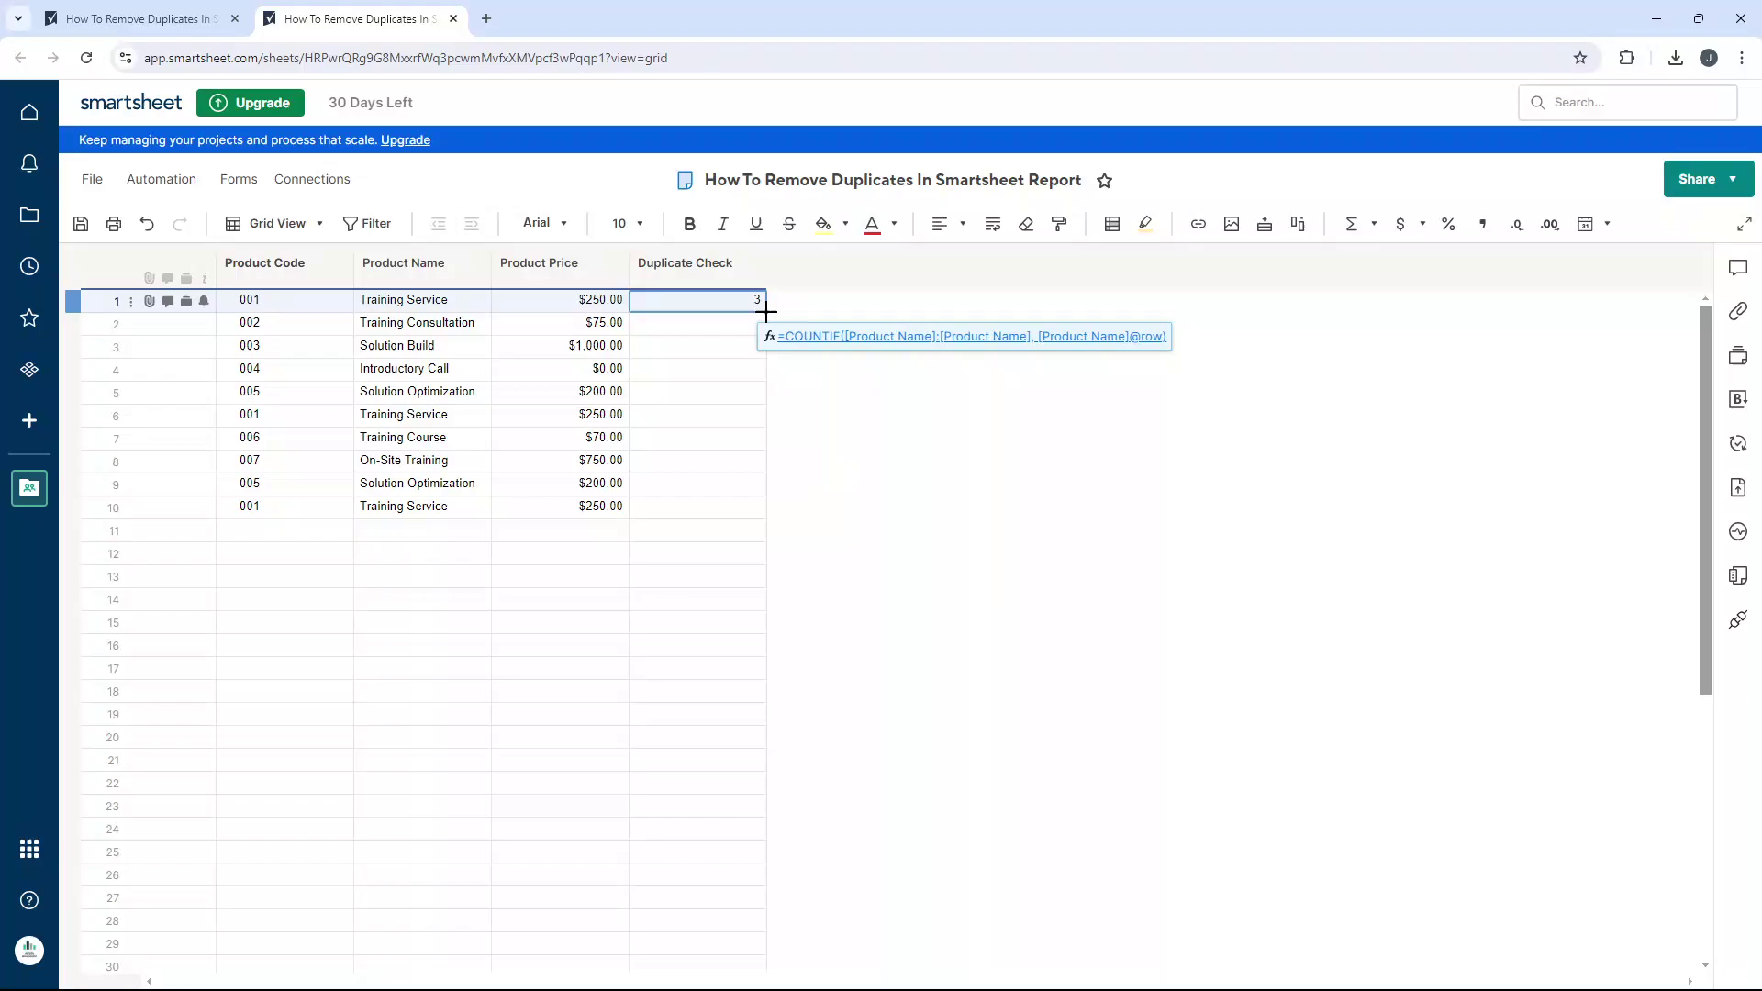
Fill the COUNTIF formula down rows 1–10, spot-check the counts, and save the sheet
{"action": "left_click_drag", "start_coordinate": [766, 312], "coordinate": [755, 514]}
{"action": "left_click", "coordinate": [791, 434]}
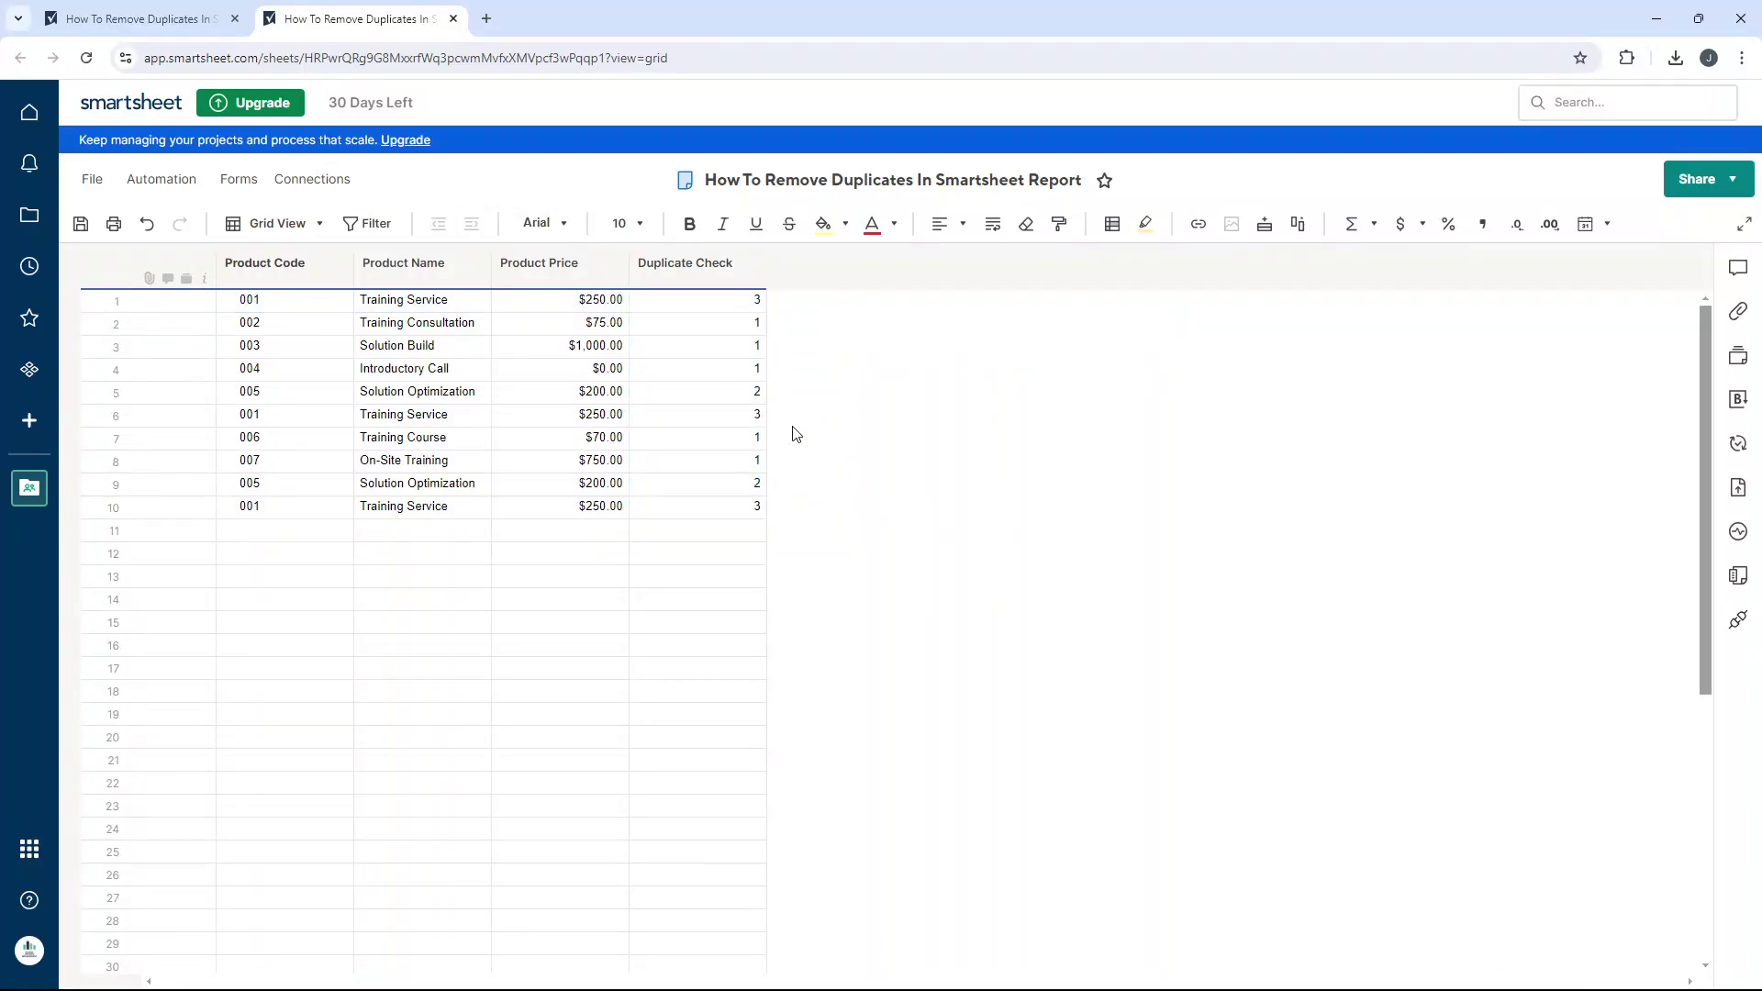
{"action": "left_click", "coordinate": [477, 327]}
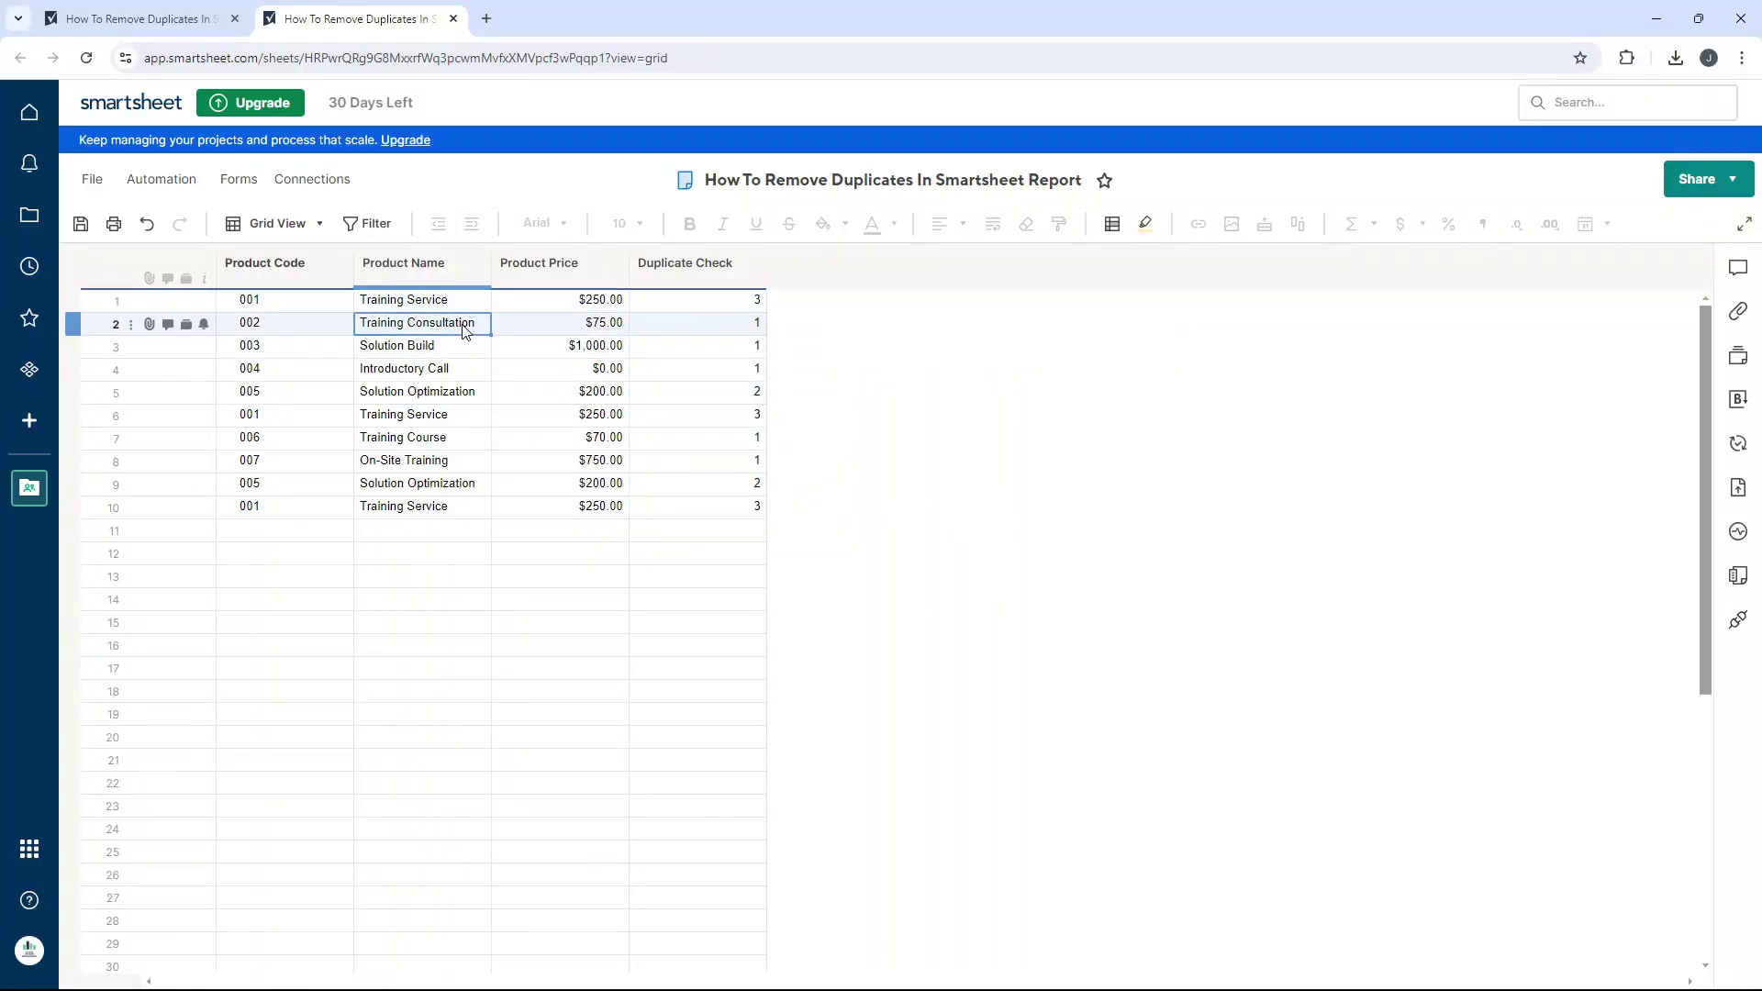
{"action": "left_click", "coordinate": [698, 327]}
{"action": "left_click", "coordinate": [445, 353]}
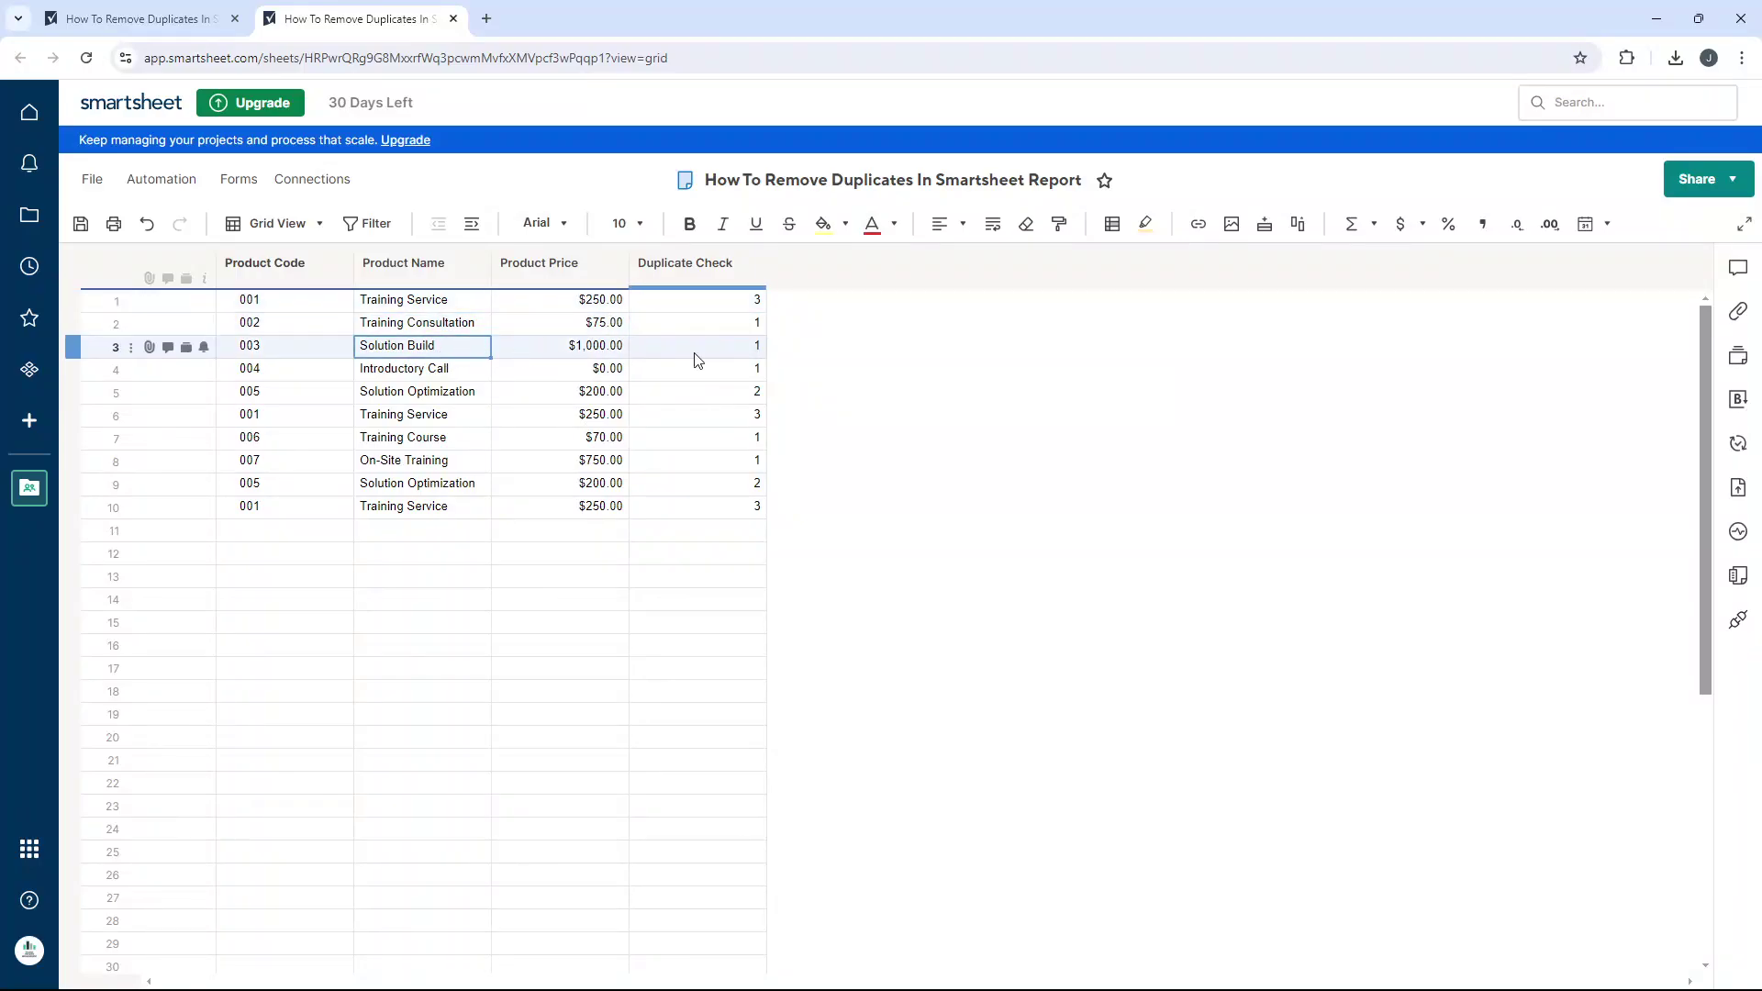
{"action": "left_click", "coordinate": [709, 353]}
{"action": "left_click", "coordinate": [700, 370]}
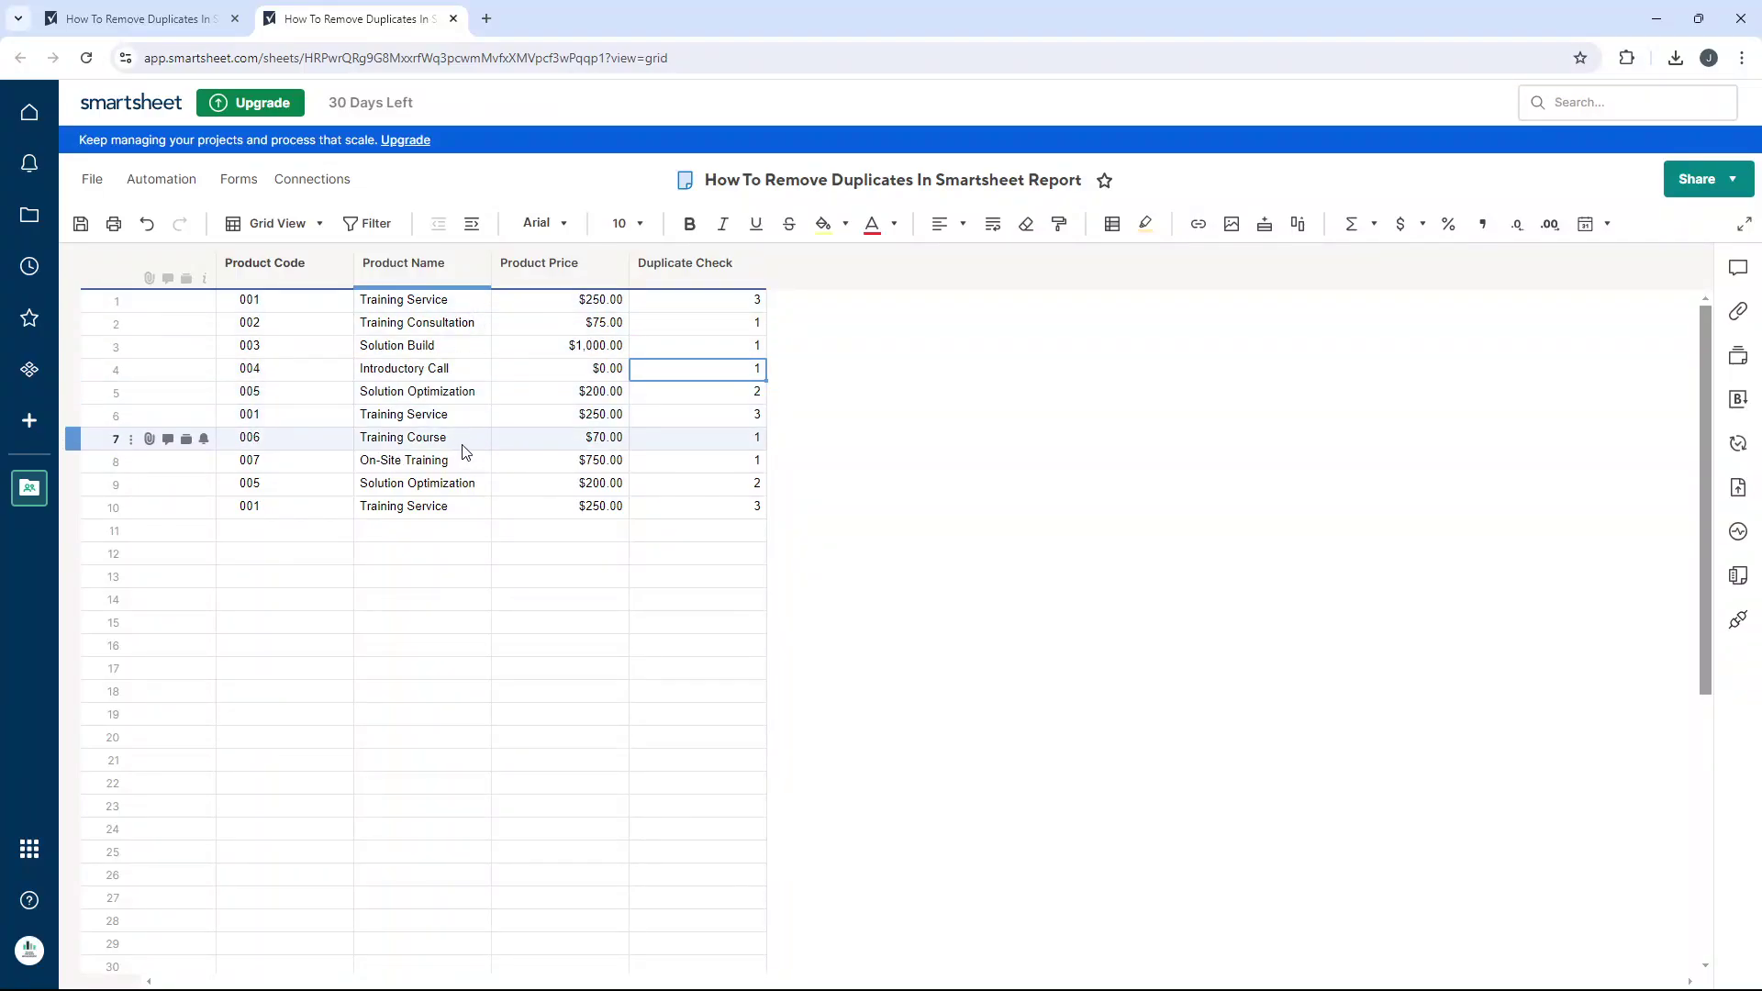
{"action": "left_click", "coordinate": [876, 453]}
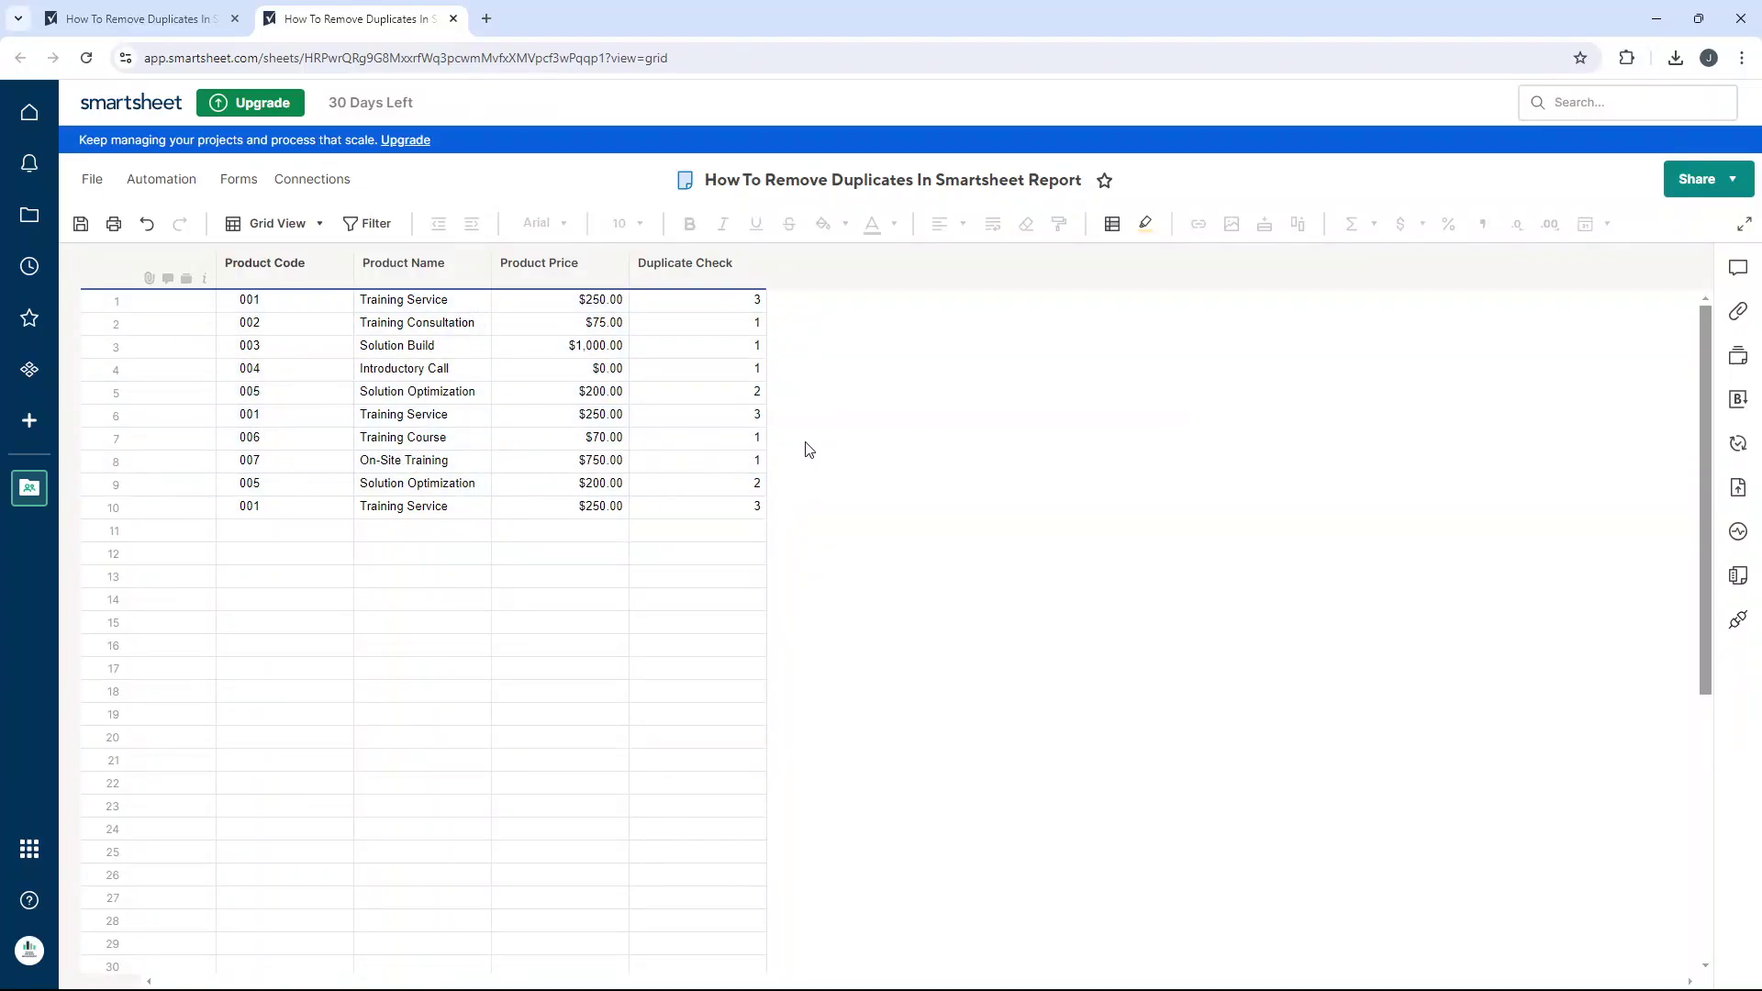
{"action": "left_click", "coordinate": [81, 224]}
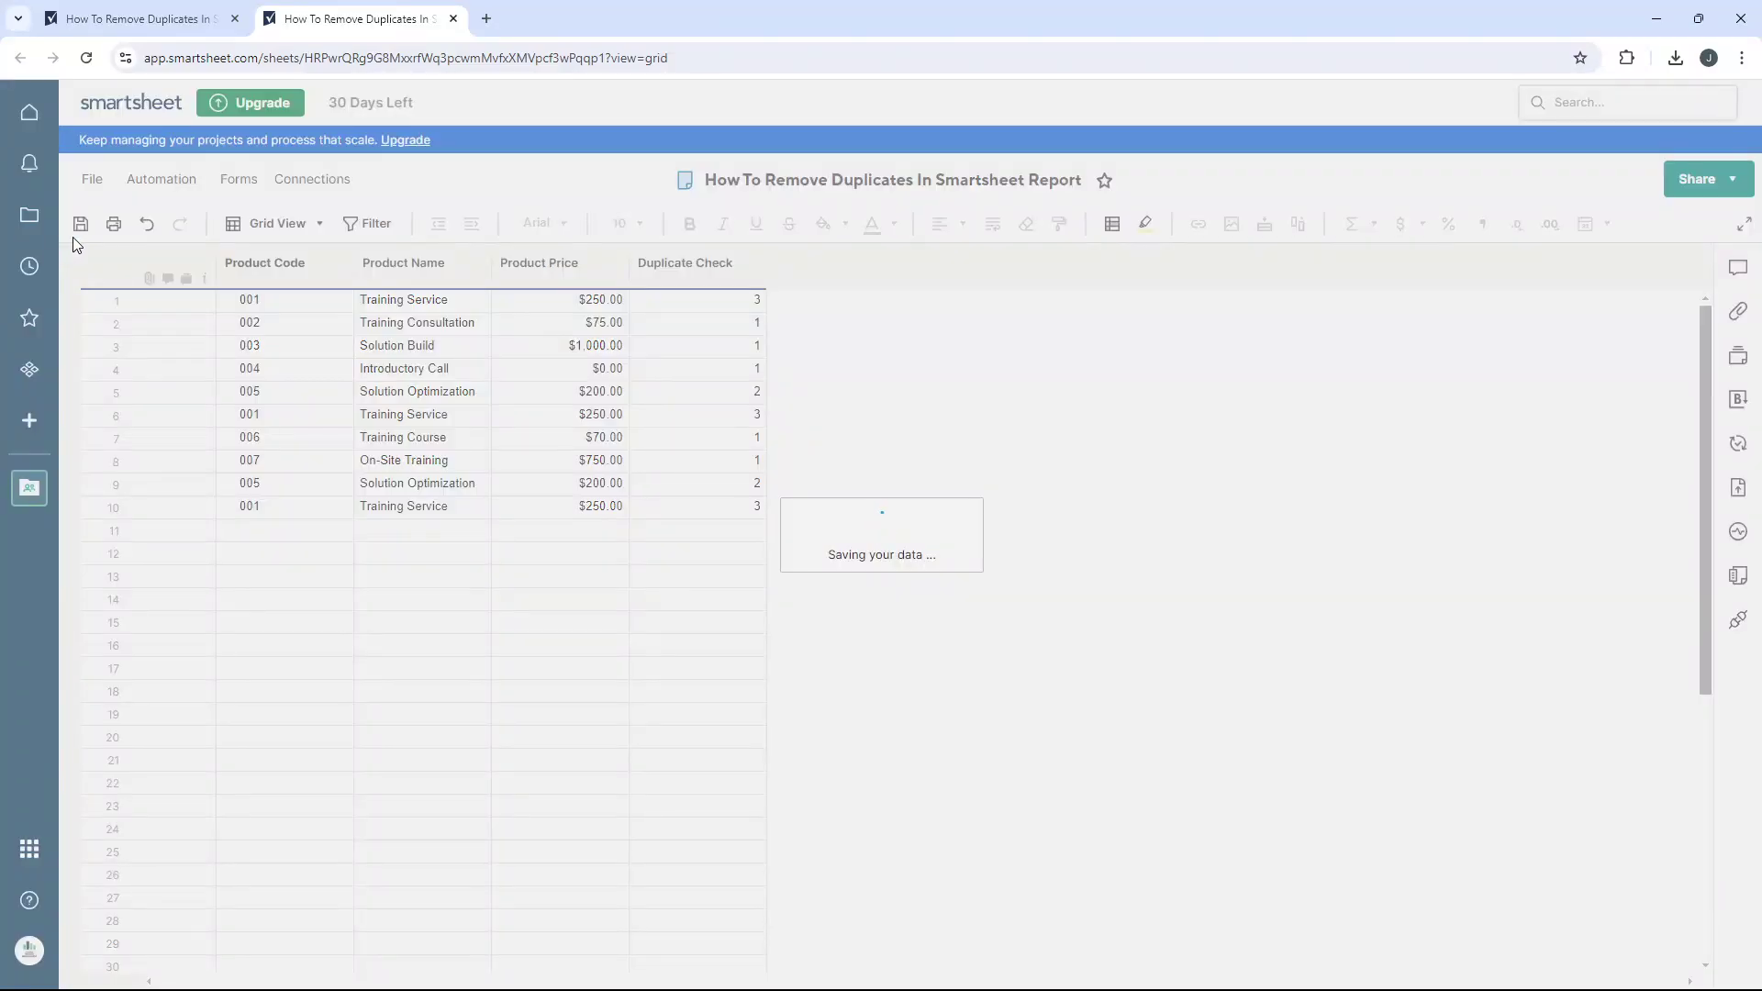
Switch to the report and reload it, glancing at the filter conditions without changes
{"action": "left_click", "coordinate": [133, 10]}
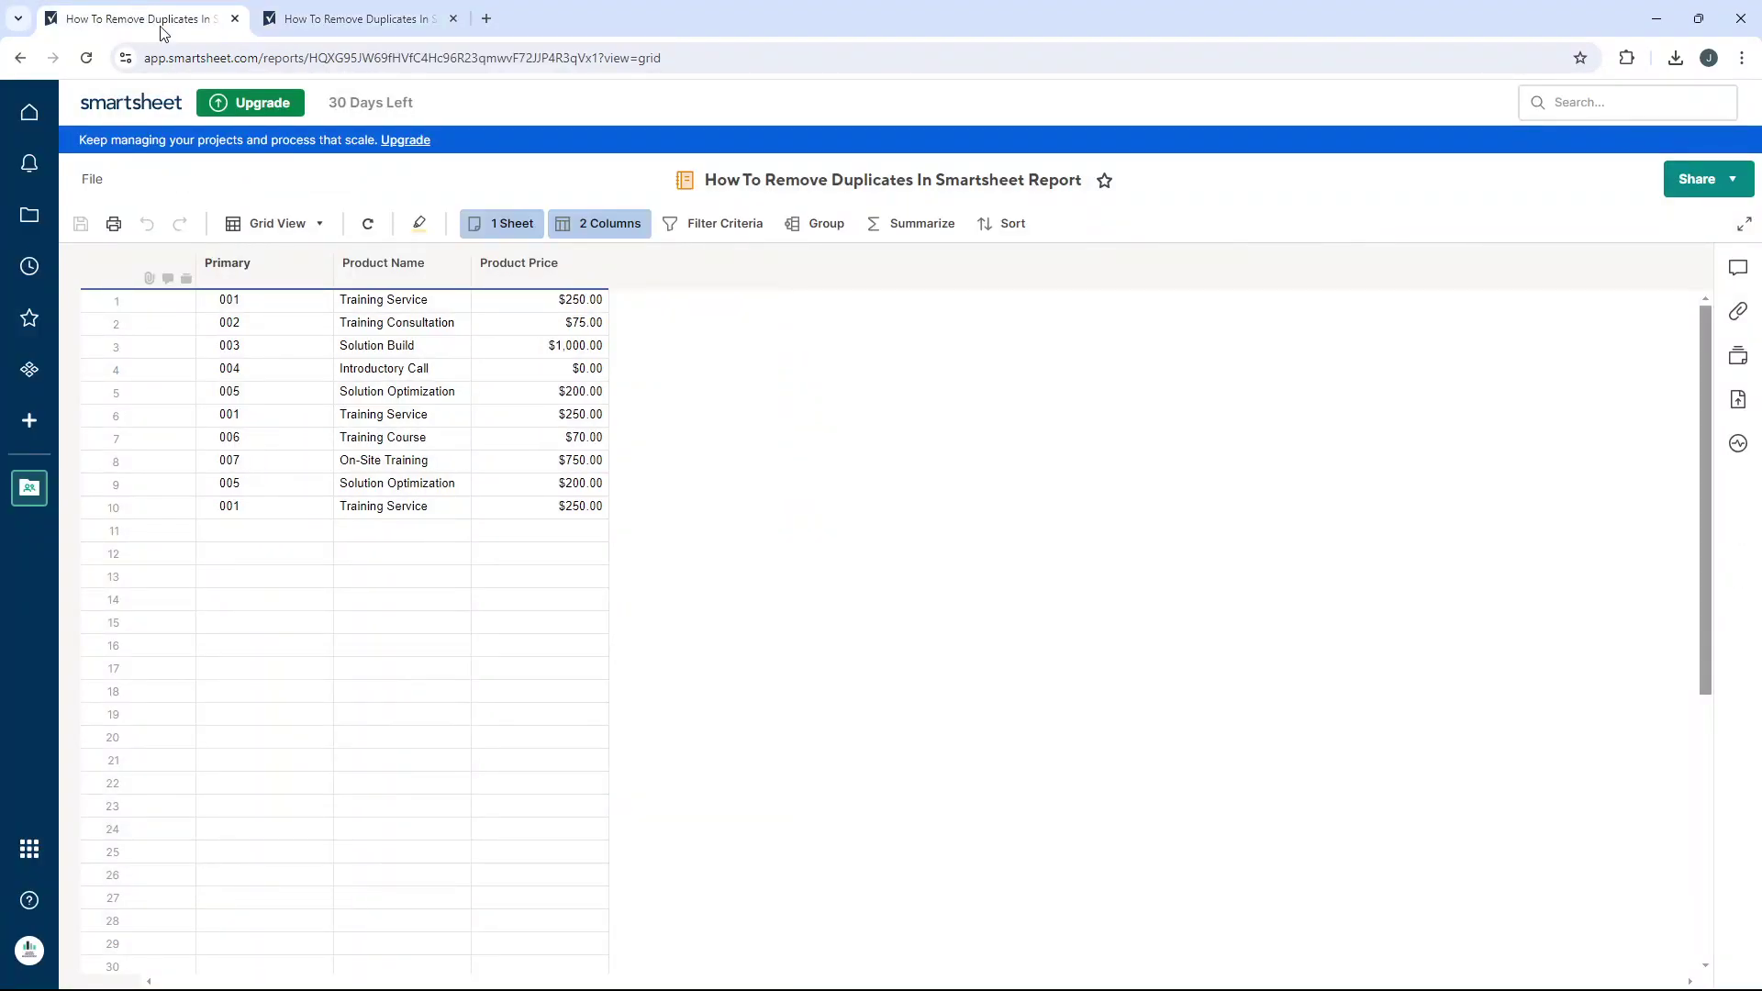
{"action": "left_click", "coordinate": [217, 57]}
{"action": "key", "text": "Return"}
{"action": "left_click", "coordinate": [732, 235]}
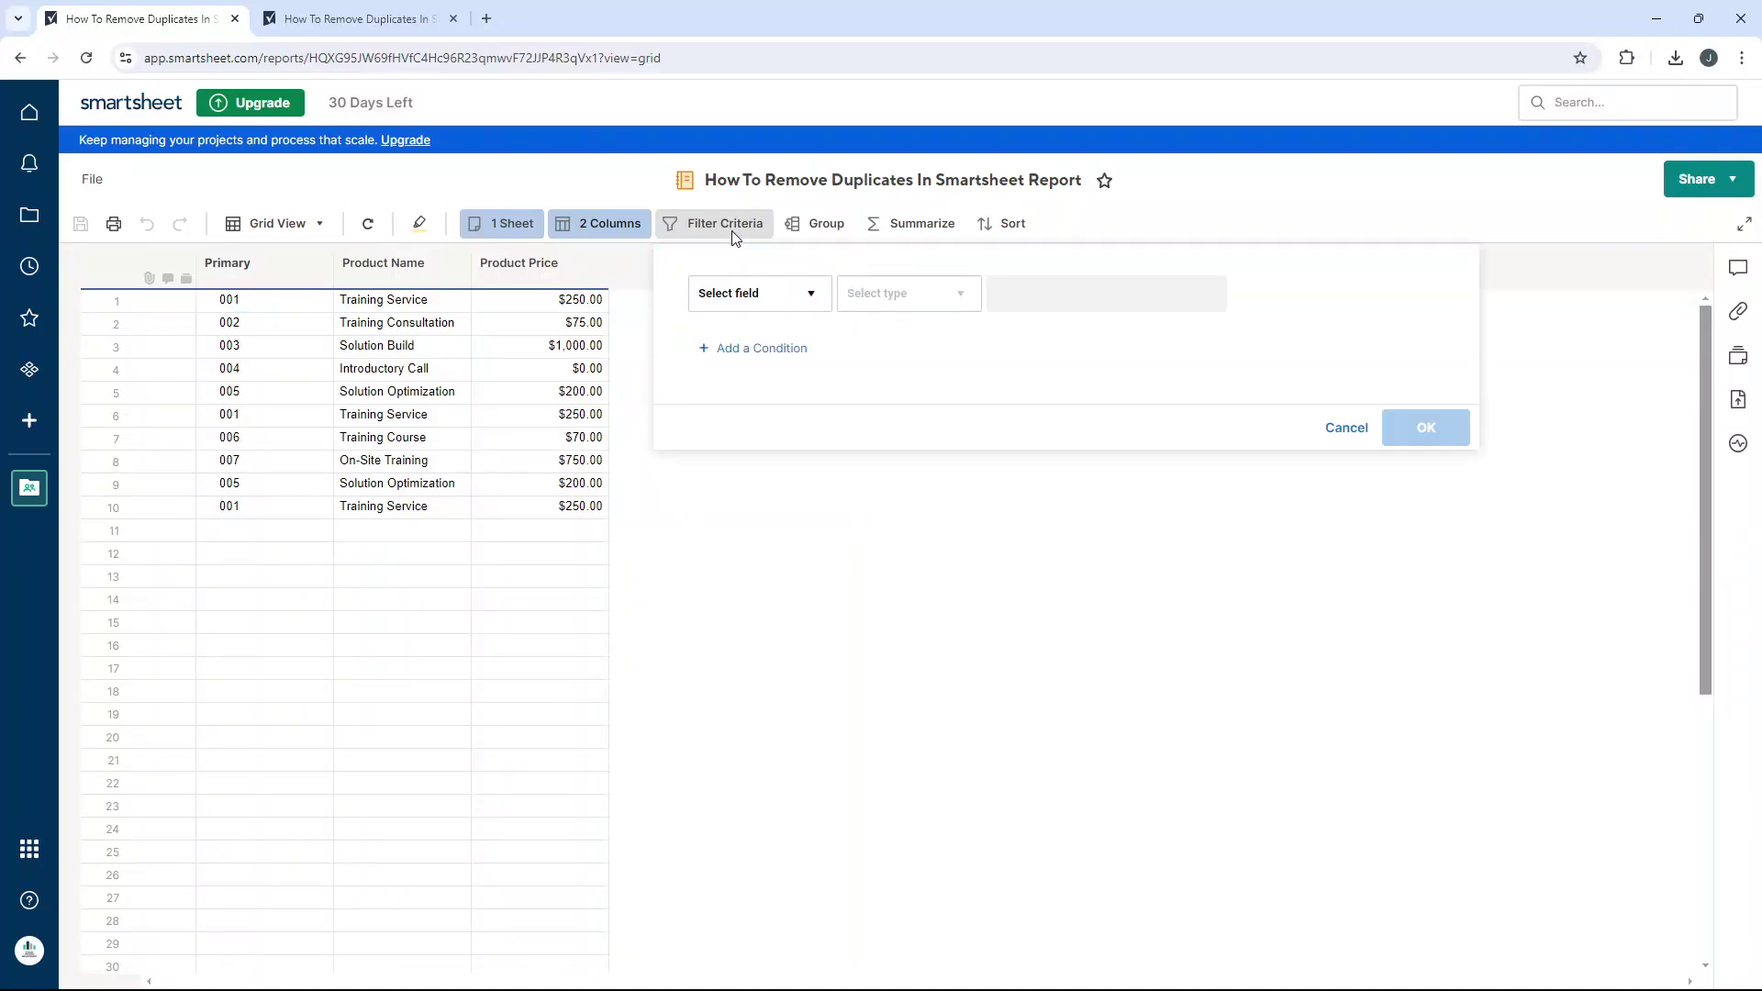
{"action": "left_click", "coordinate": [1349, 427]}
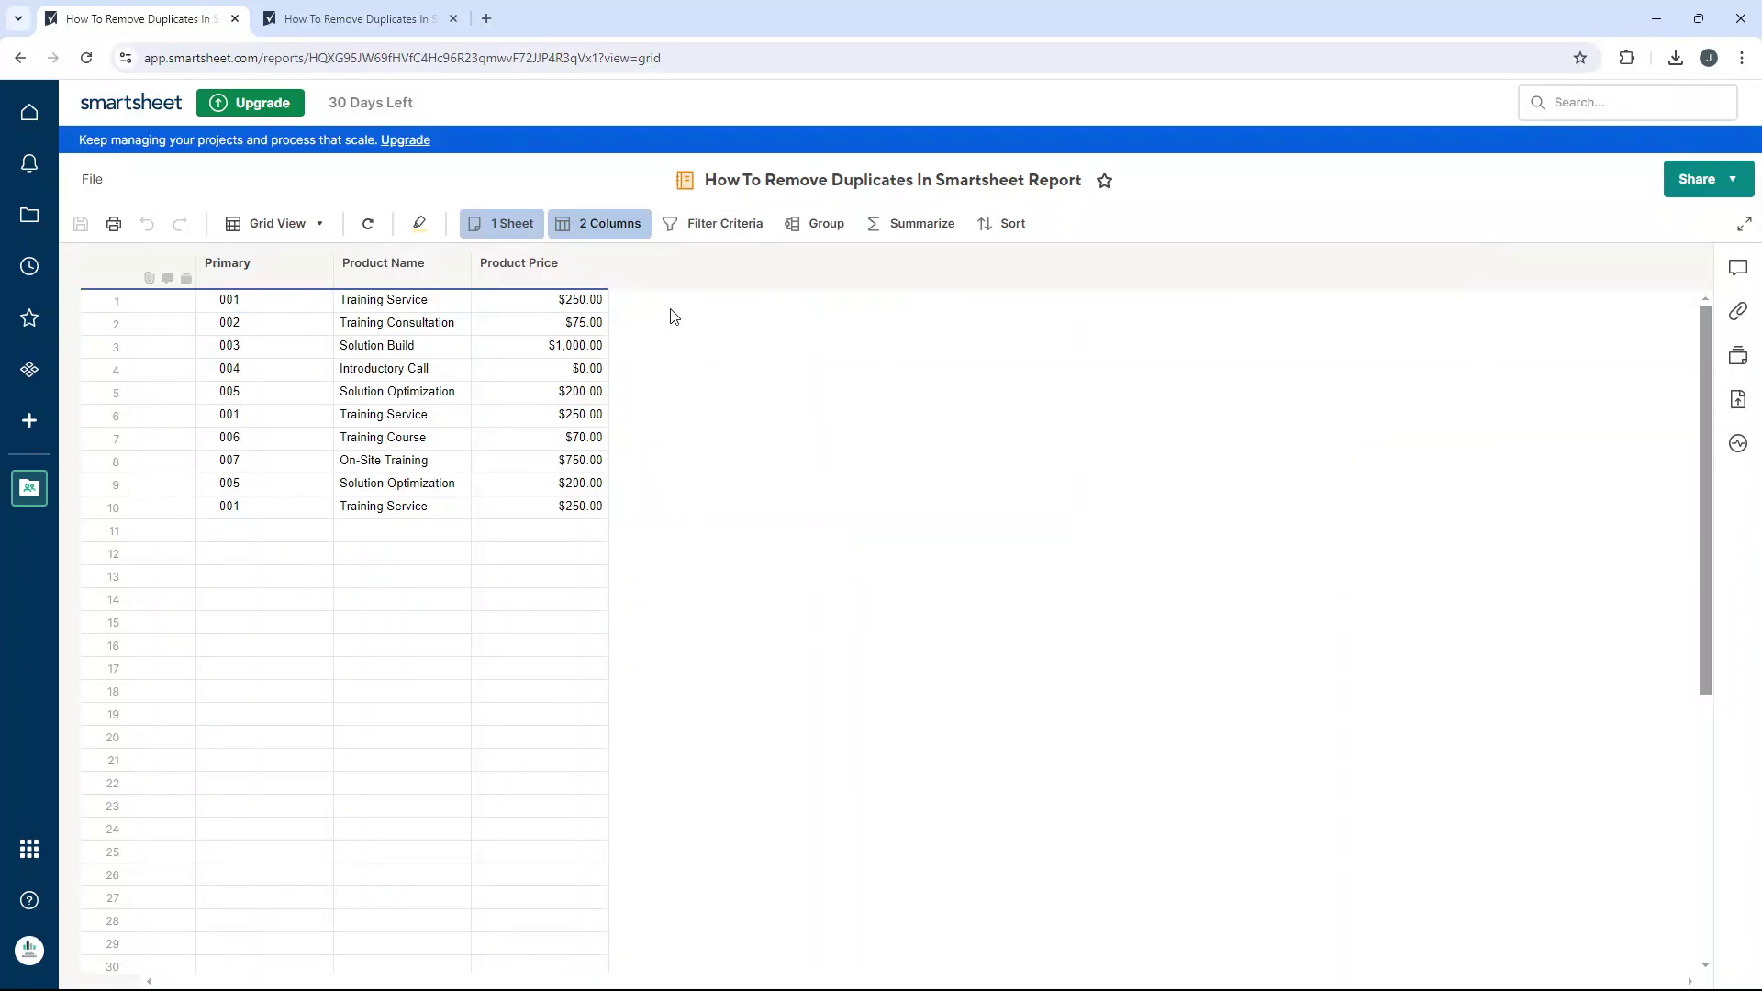
Add the Duplicate Check column to the report's displayed columns
{"action": "left_click", "coordinate": [608, 227]}
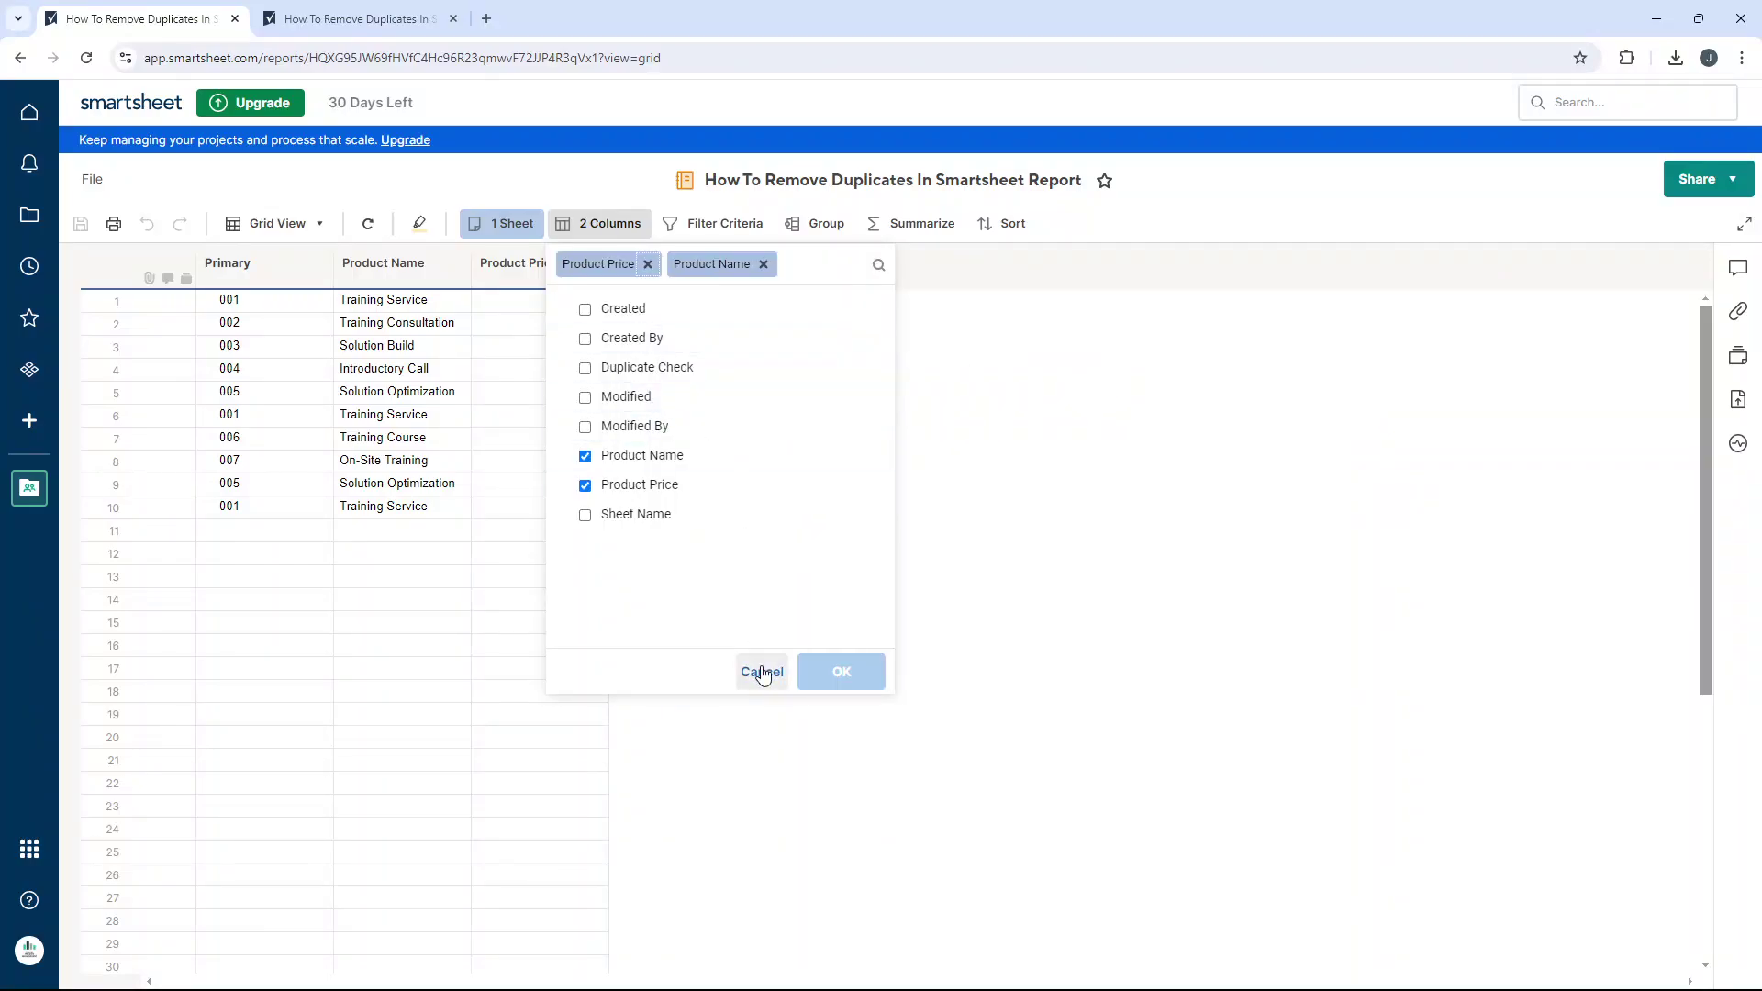
{"action": "left_click", "coordinate": [625, 367]}
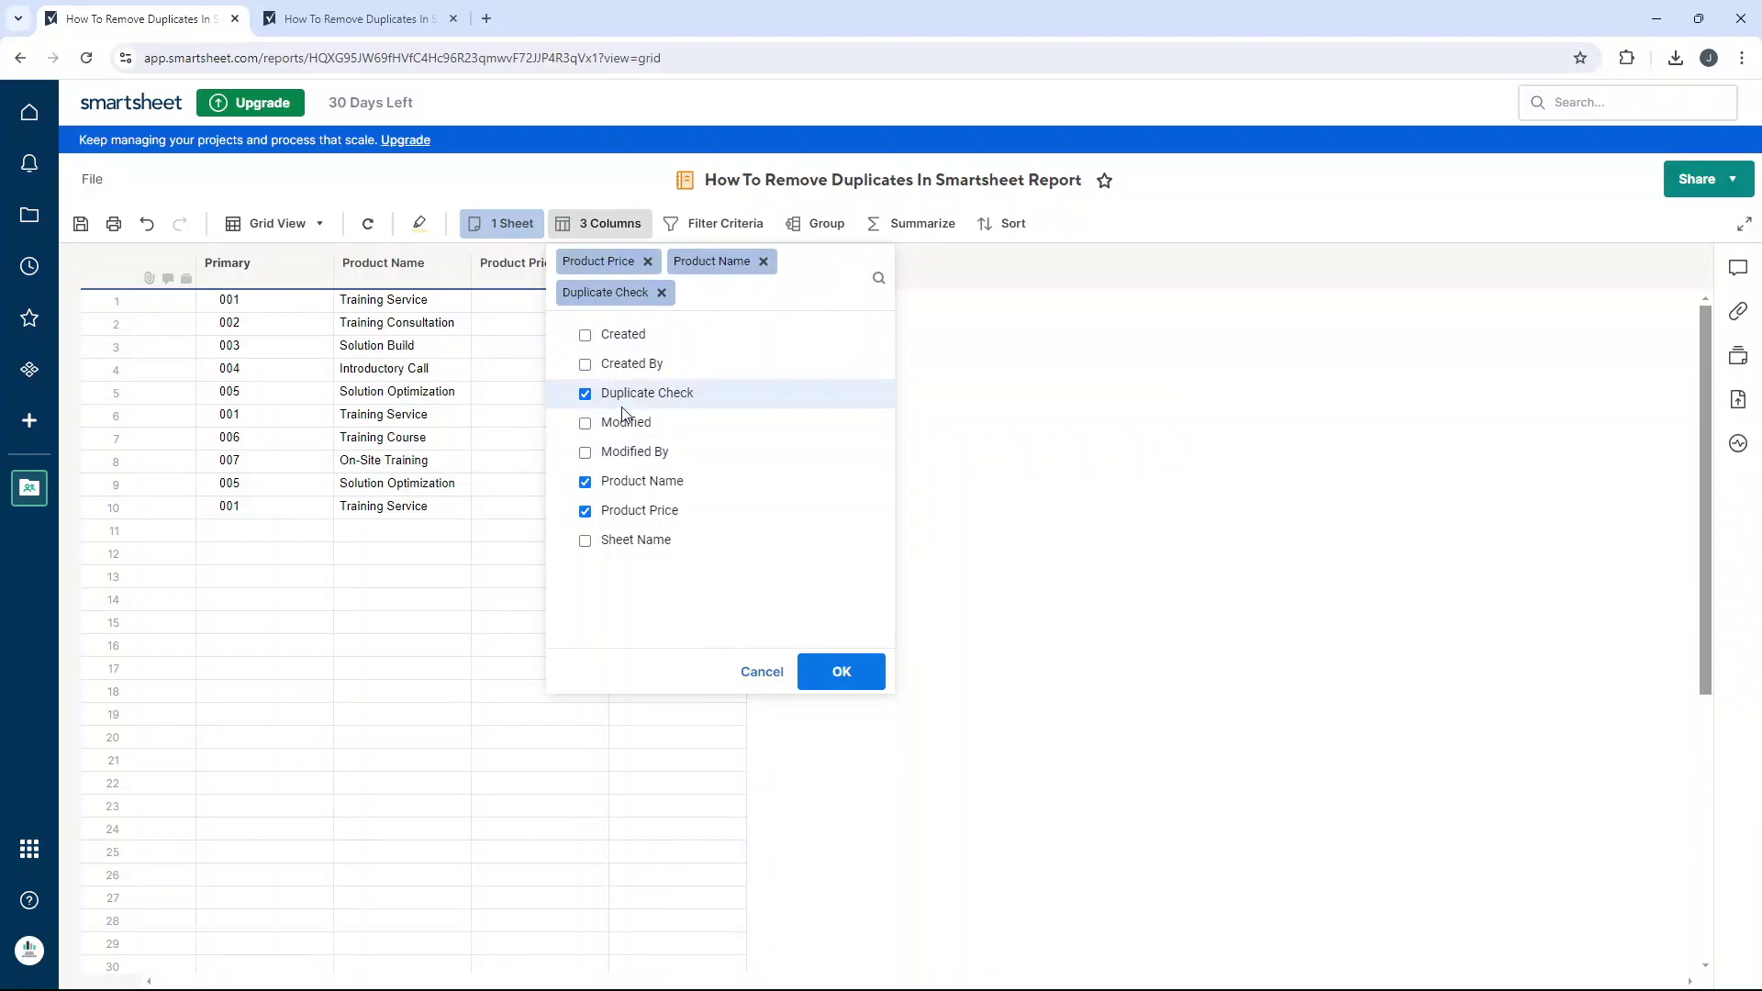
{"action": "left_click", "coordinate": [831, 672]}
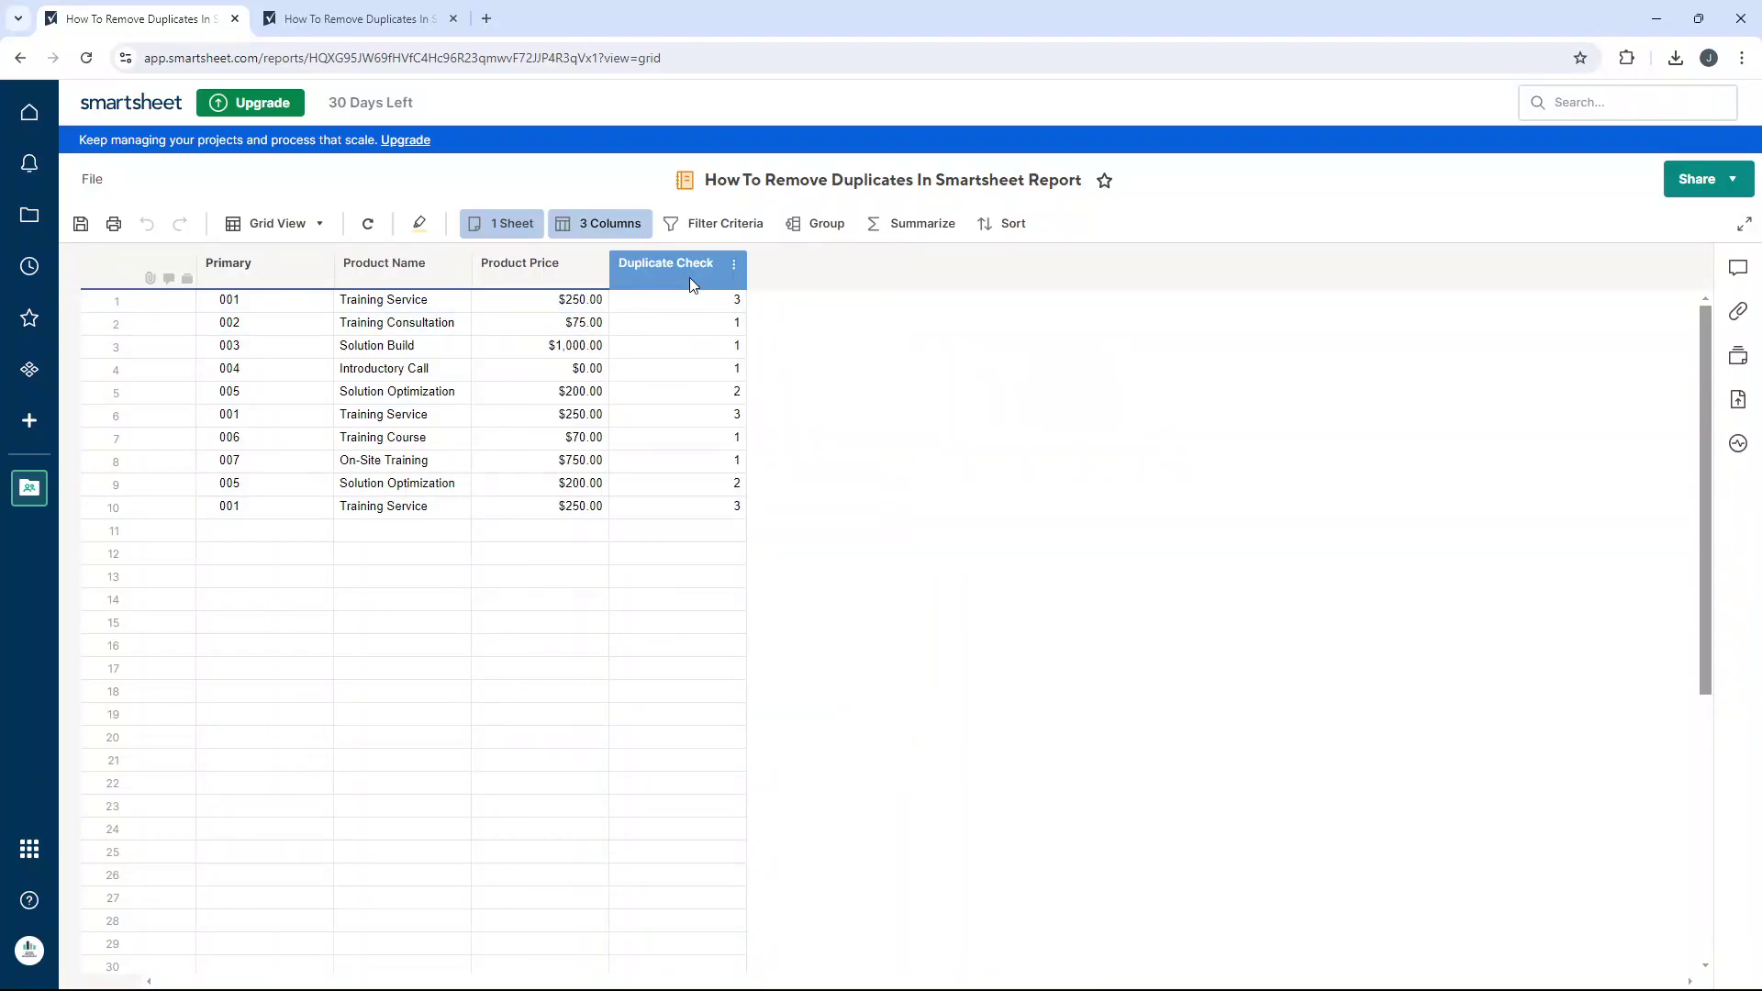
Filter the report to Duplicate Check 'is not greater than' 1, leaving five unique products
{"action": "left_click", "coordinate": [729, 223]}
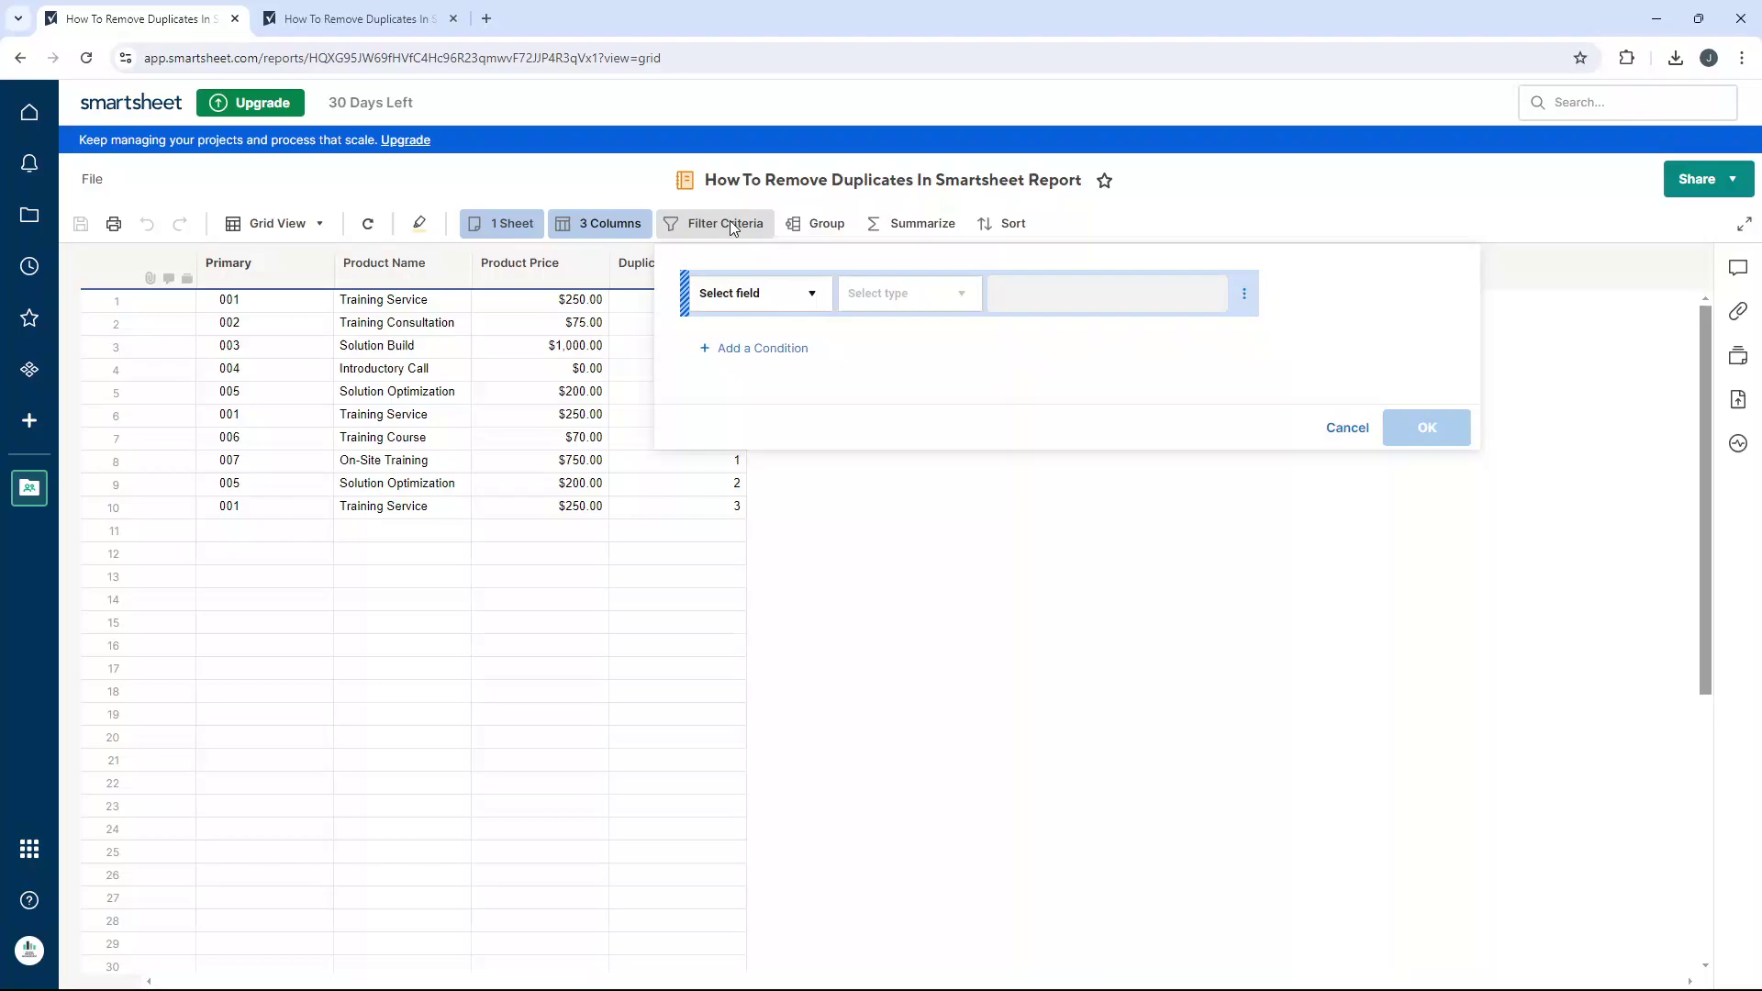
{"action": "left_click", "coordinate": [758, 299]}
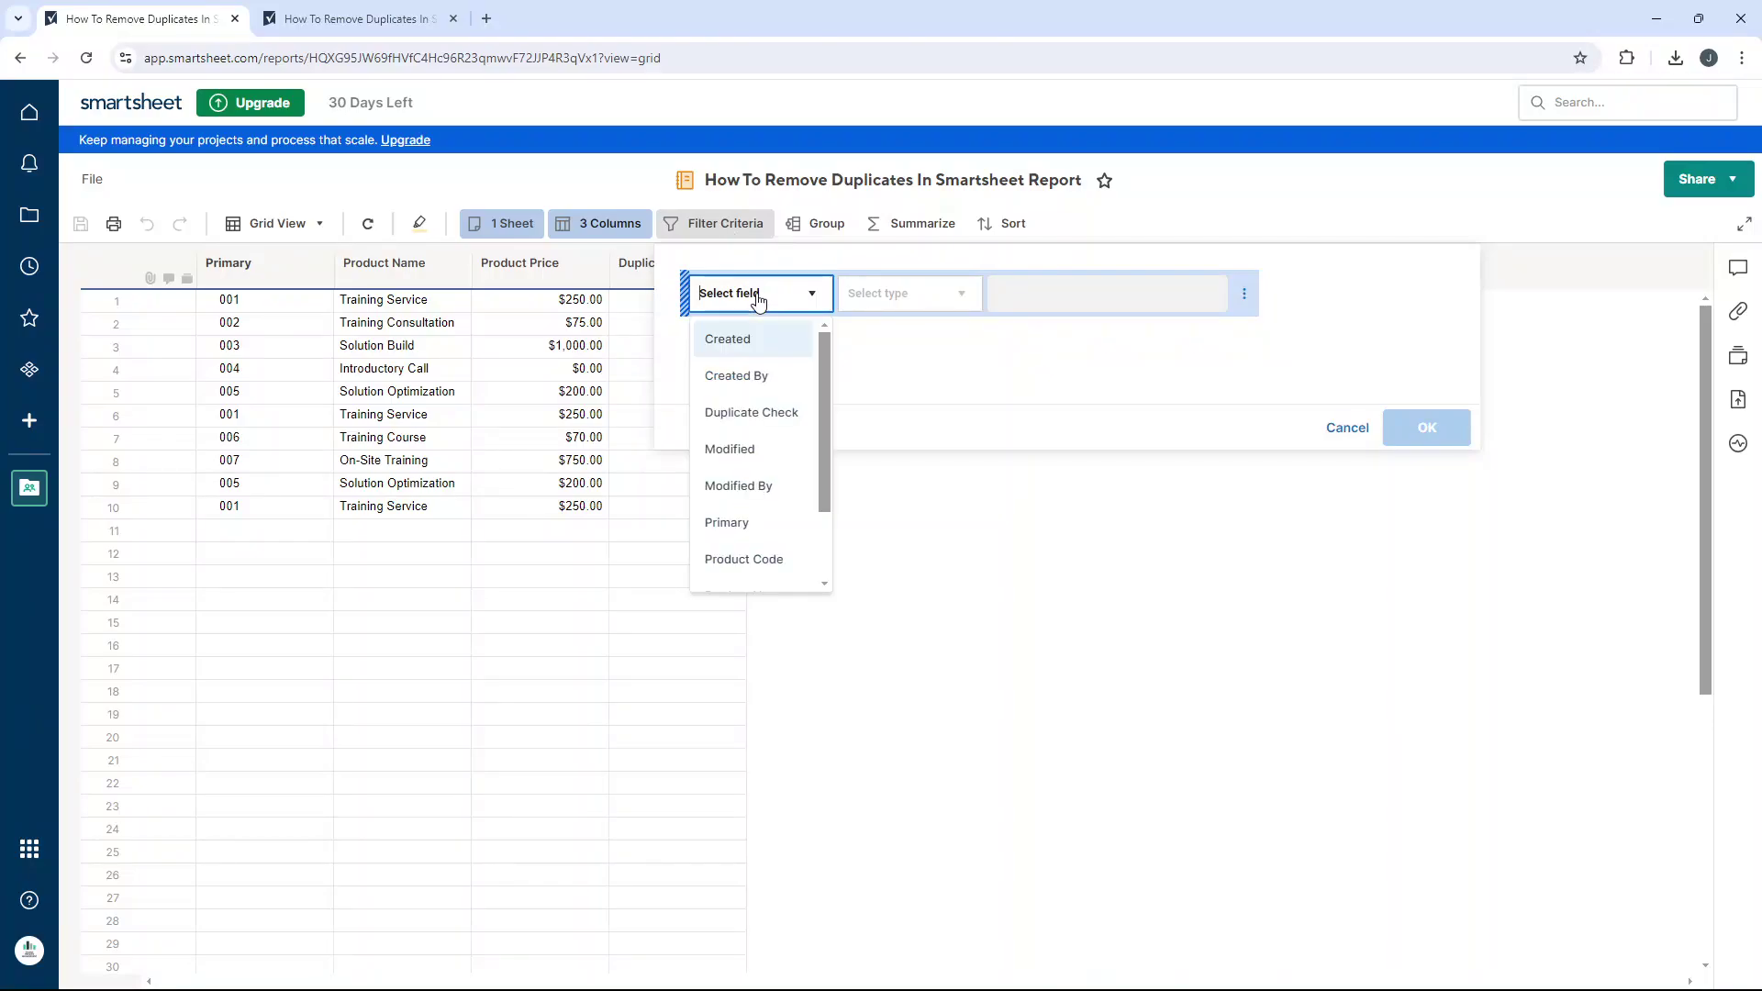
{"action": "left_click", "coordinate": [773, 411]}
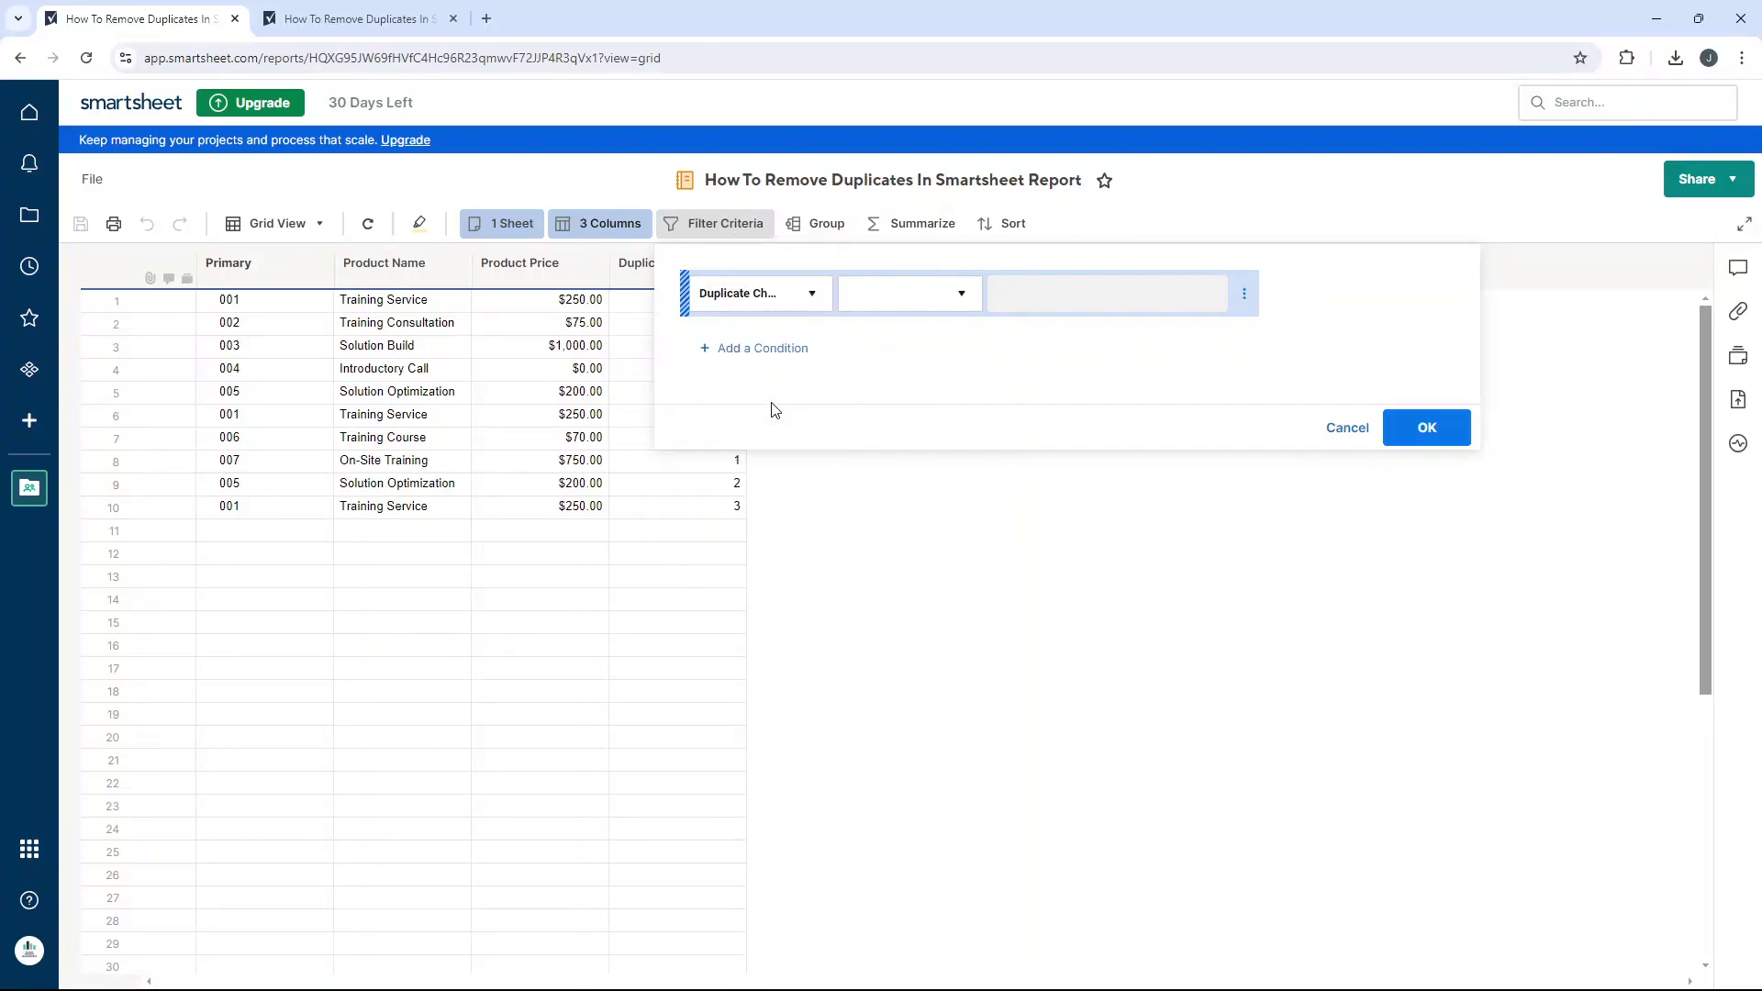
{"action": "left_click", "coordinate": [895, 308]}
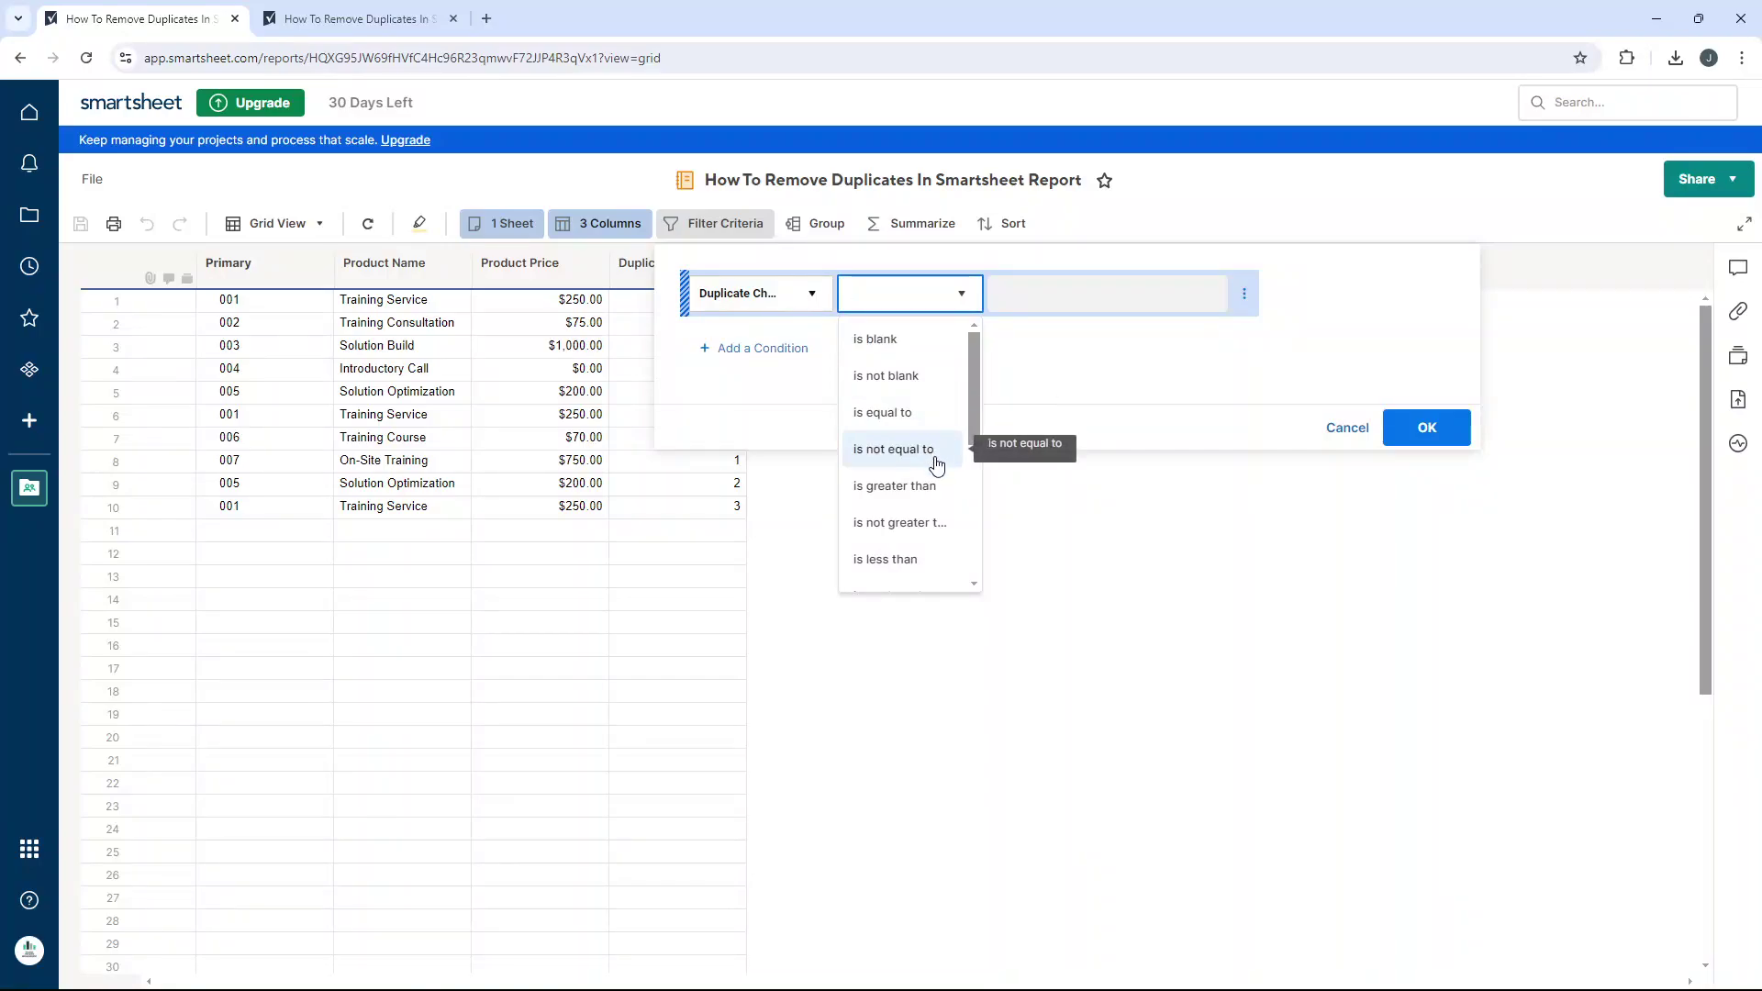
{"action": "left_click", "coordinate": [917, 523]}
{"action": "type", "text": "1"}
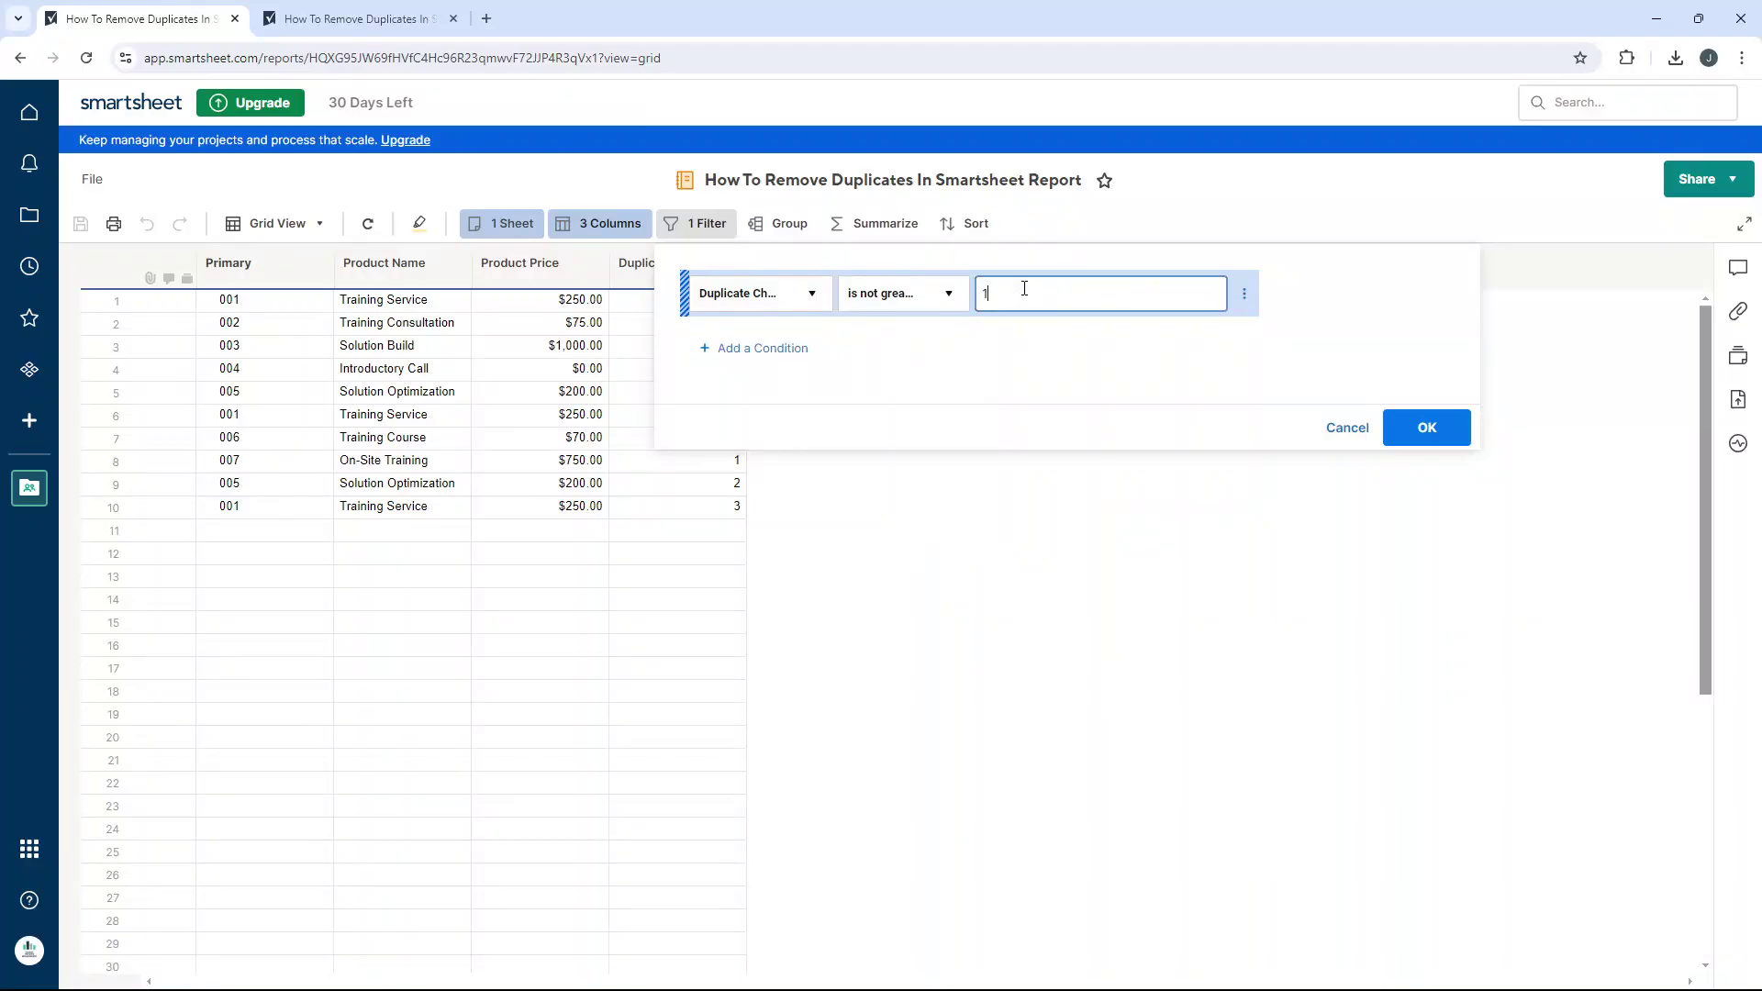
{"action": "left_click", "coordinate": [1423, 428]}
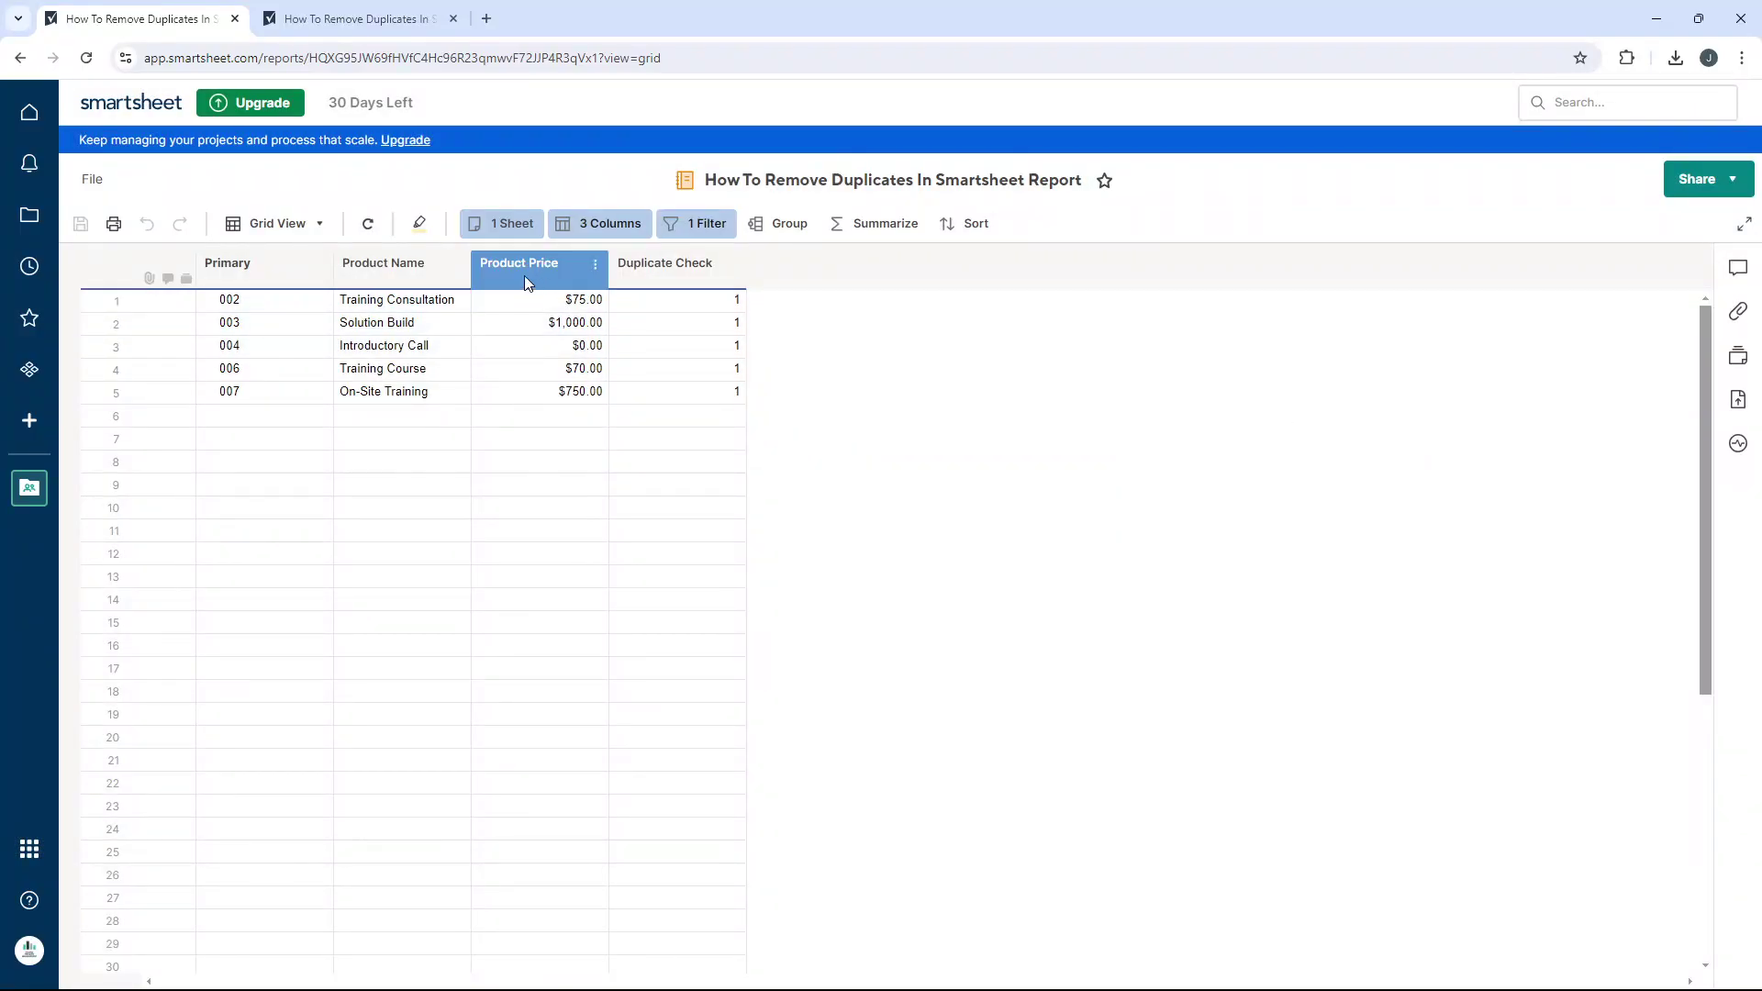
{"action": "left_click_drag", "start_coordinate": [433, 300], "coordinate": [436, 390]}
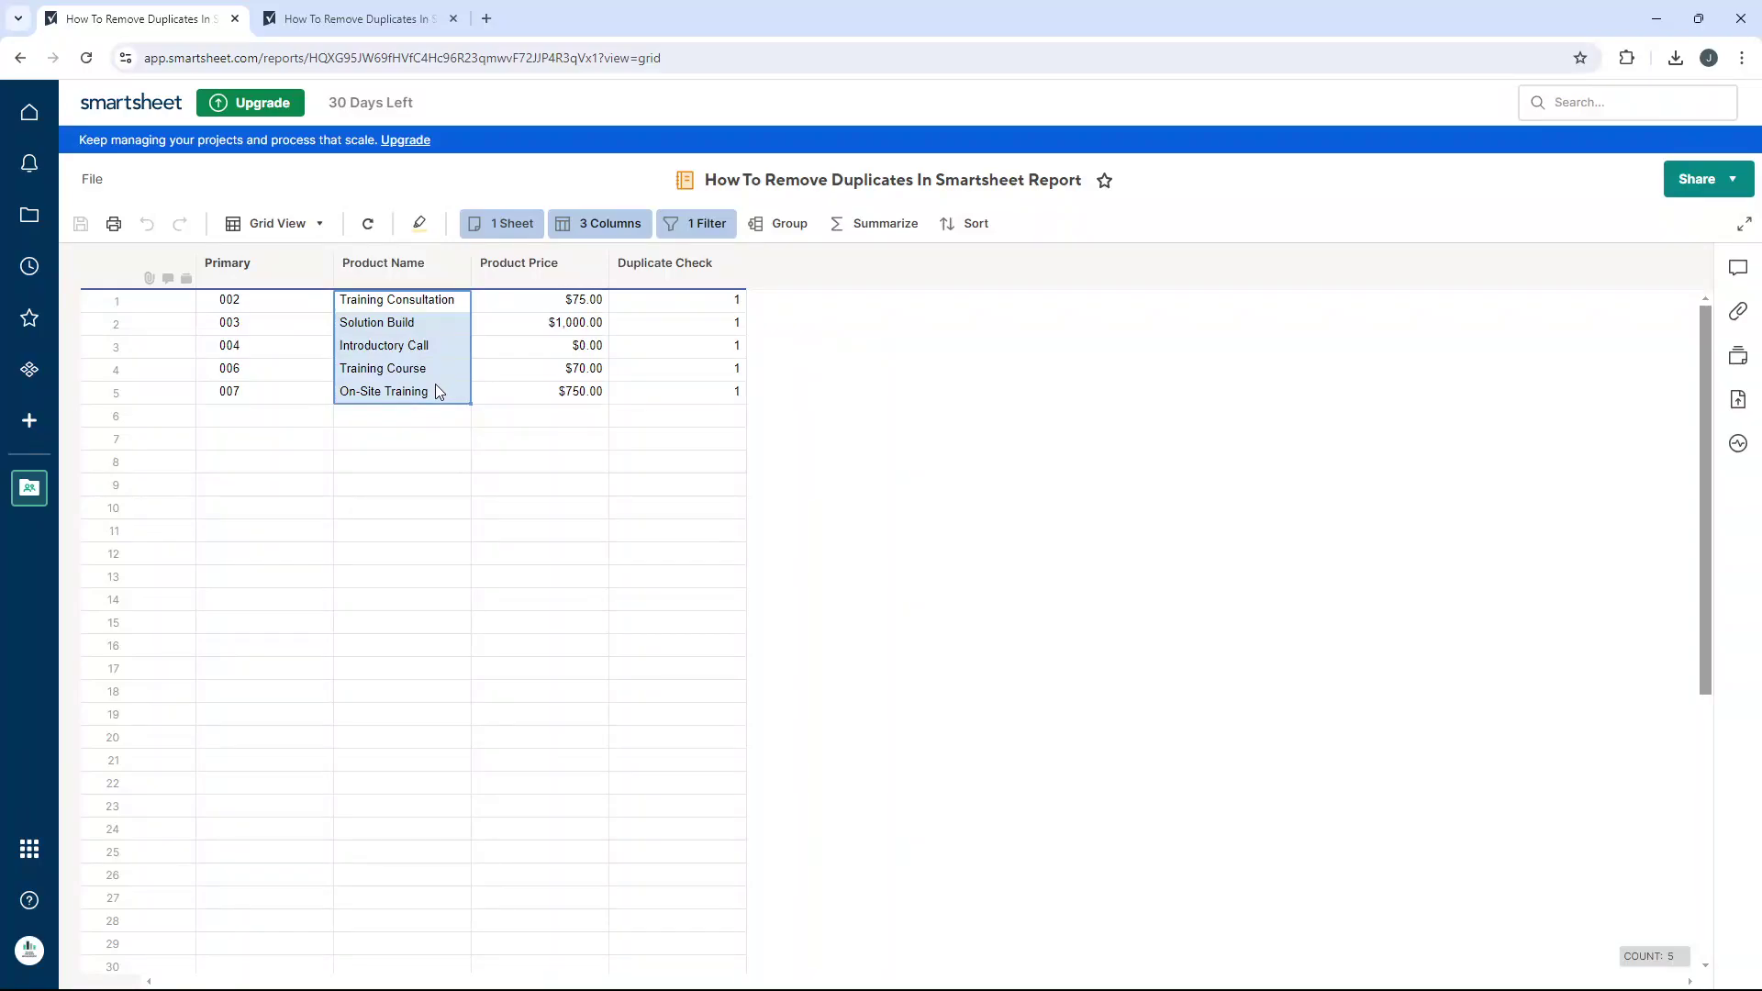
Hide the Duplicate Check column from the report using its header menu
{"action": "left_click", "coordinate": [855, 370]}
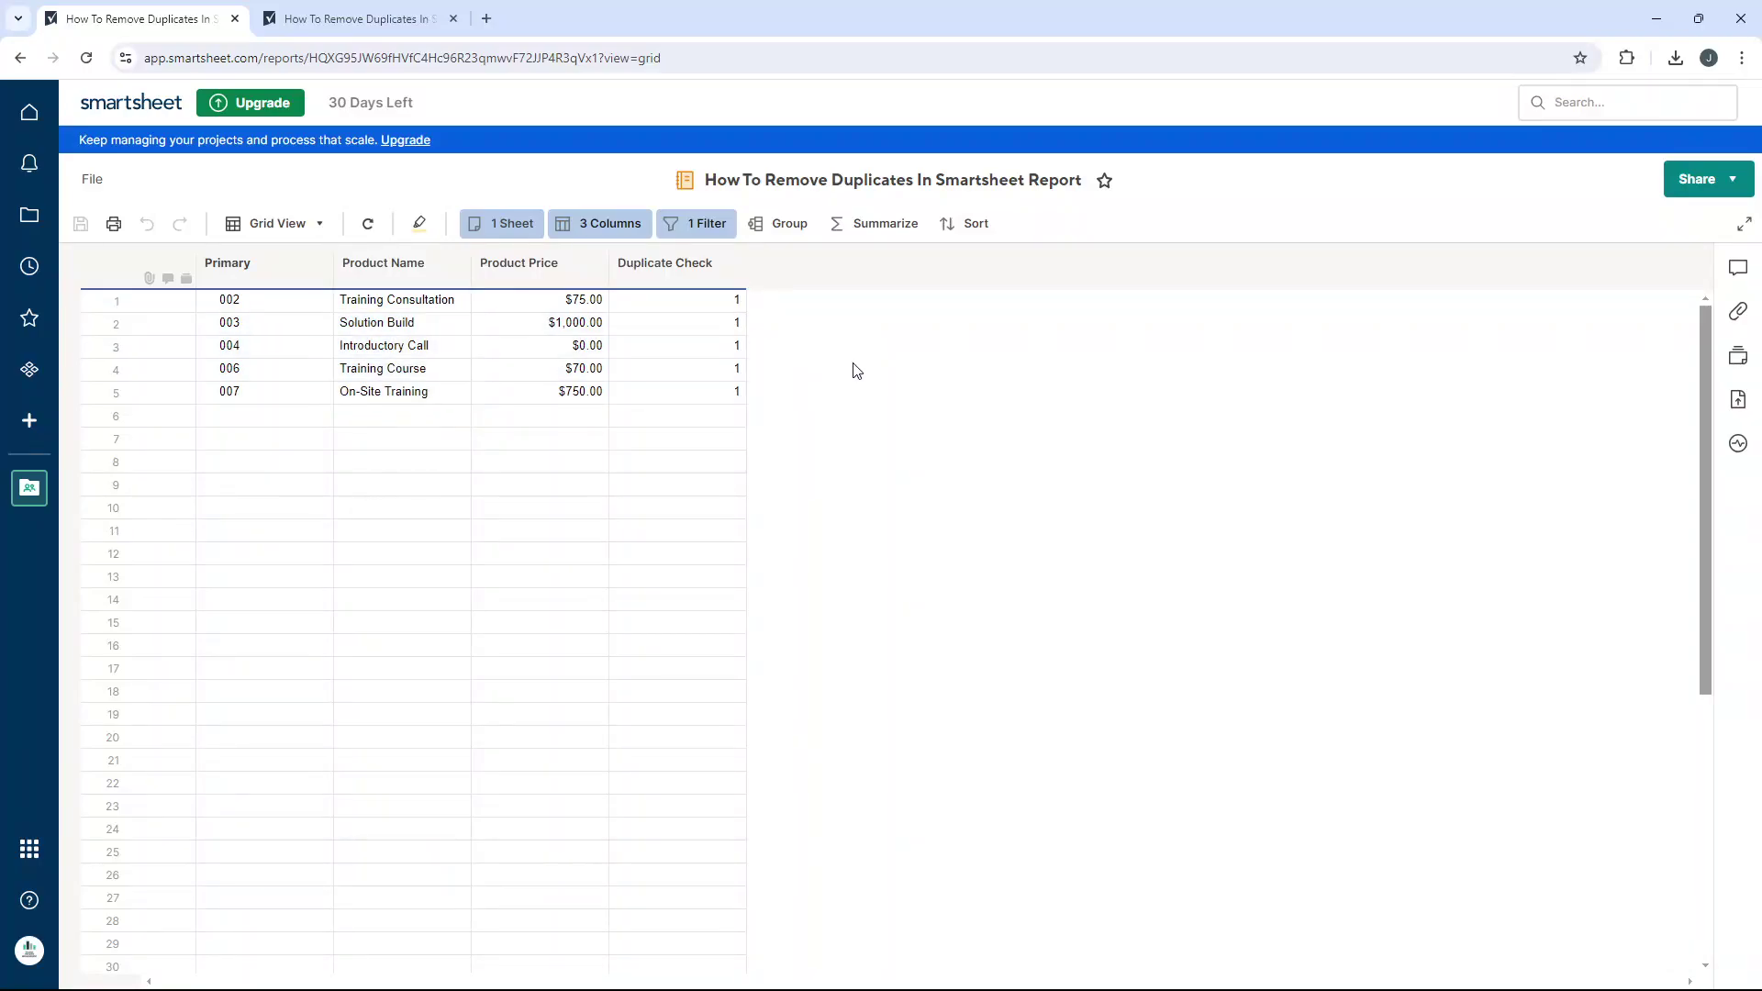
{"action": "right_click", "coordinate": [674, 271]}
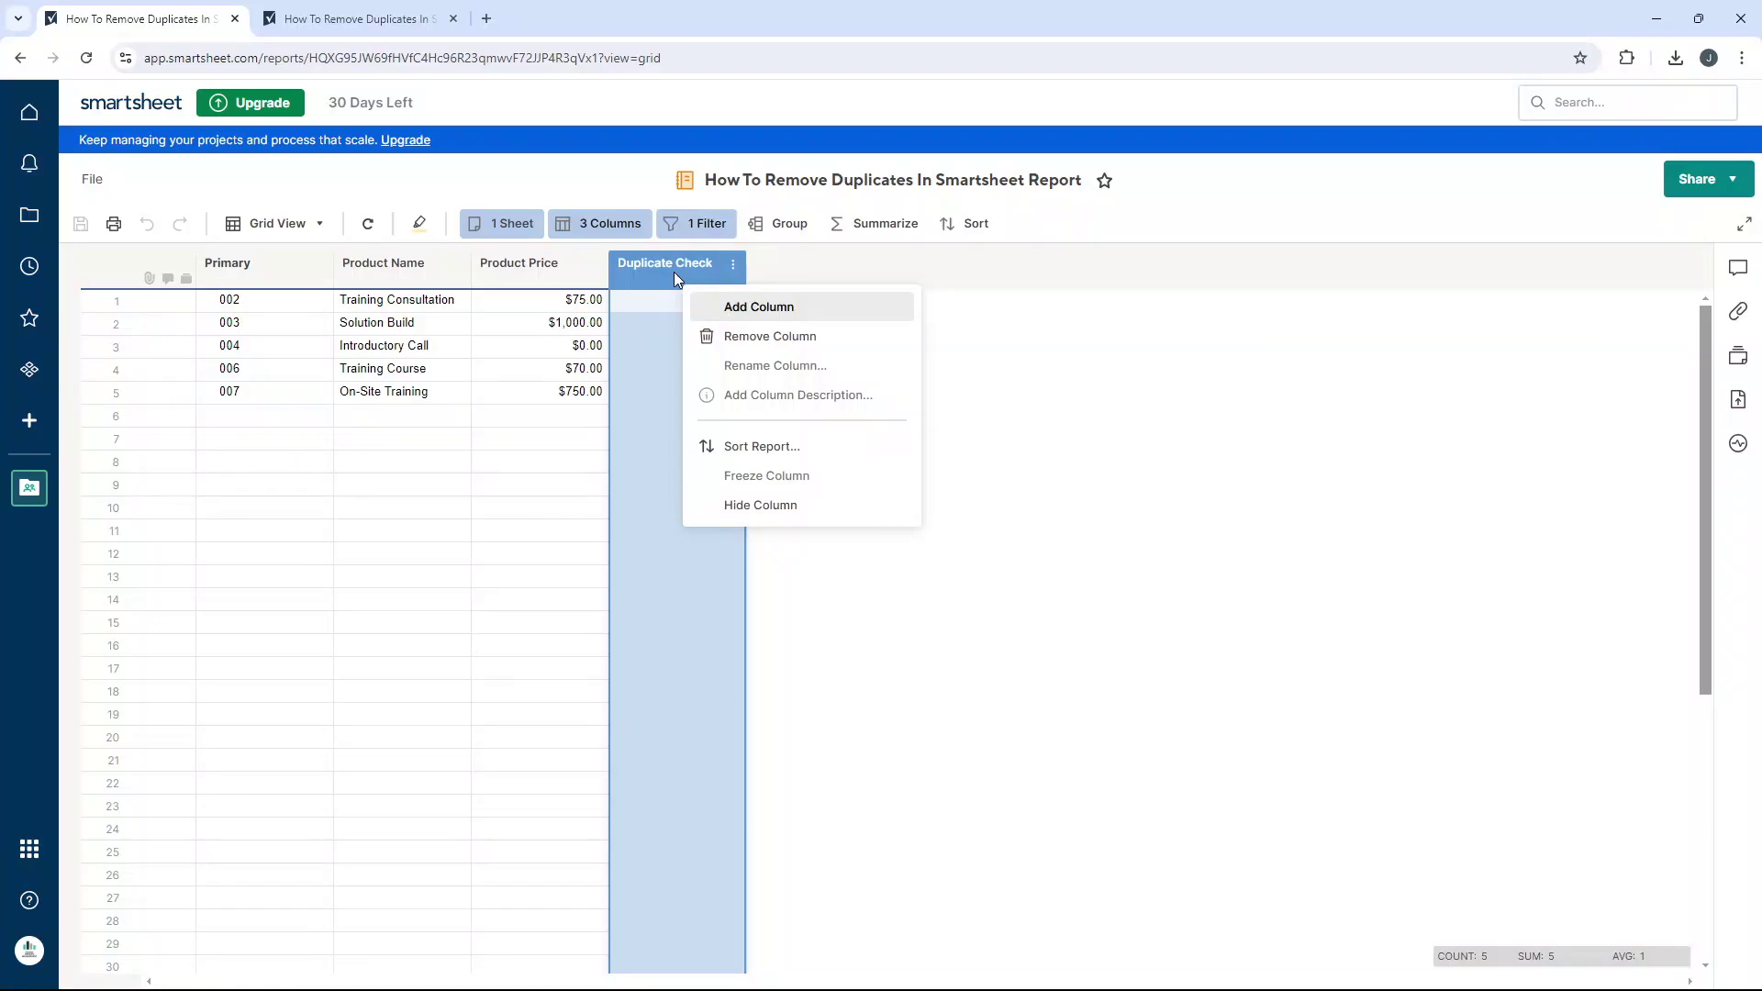
{"action": "left_click", "coordinate": [761, 503]}
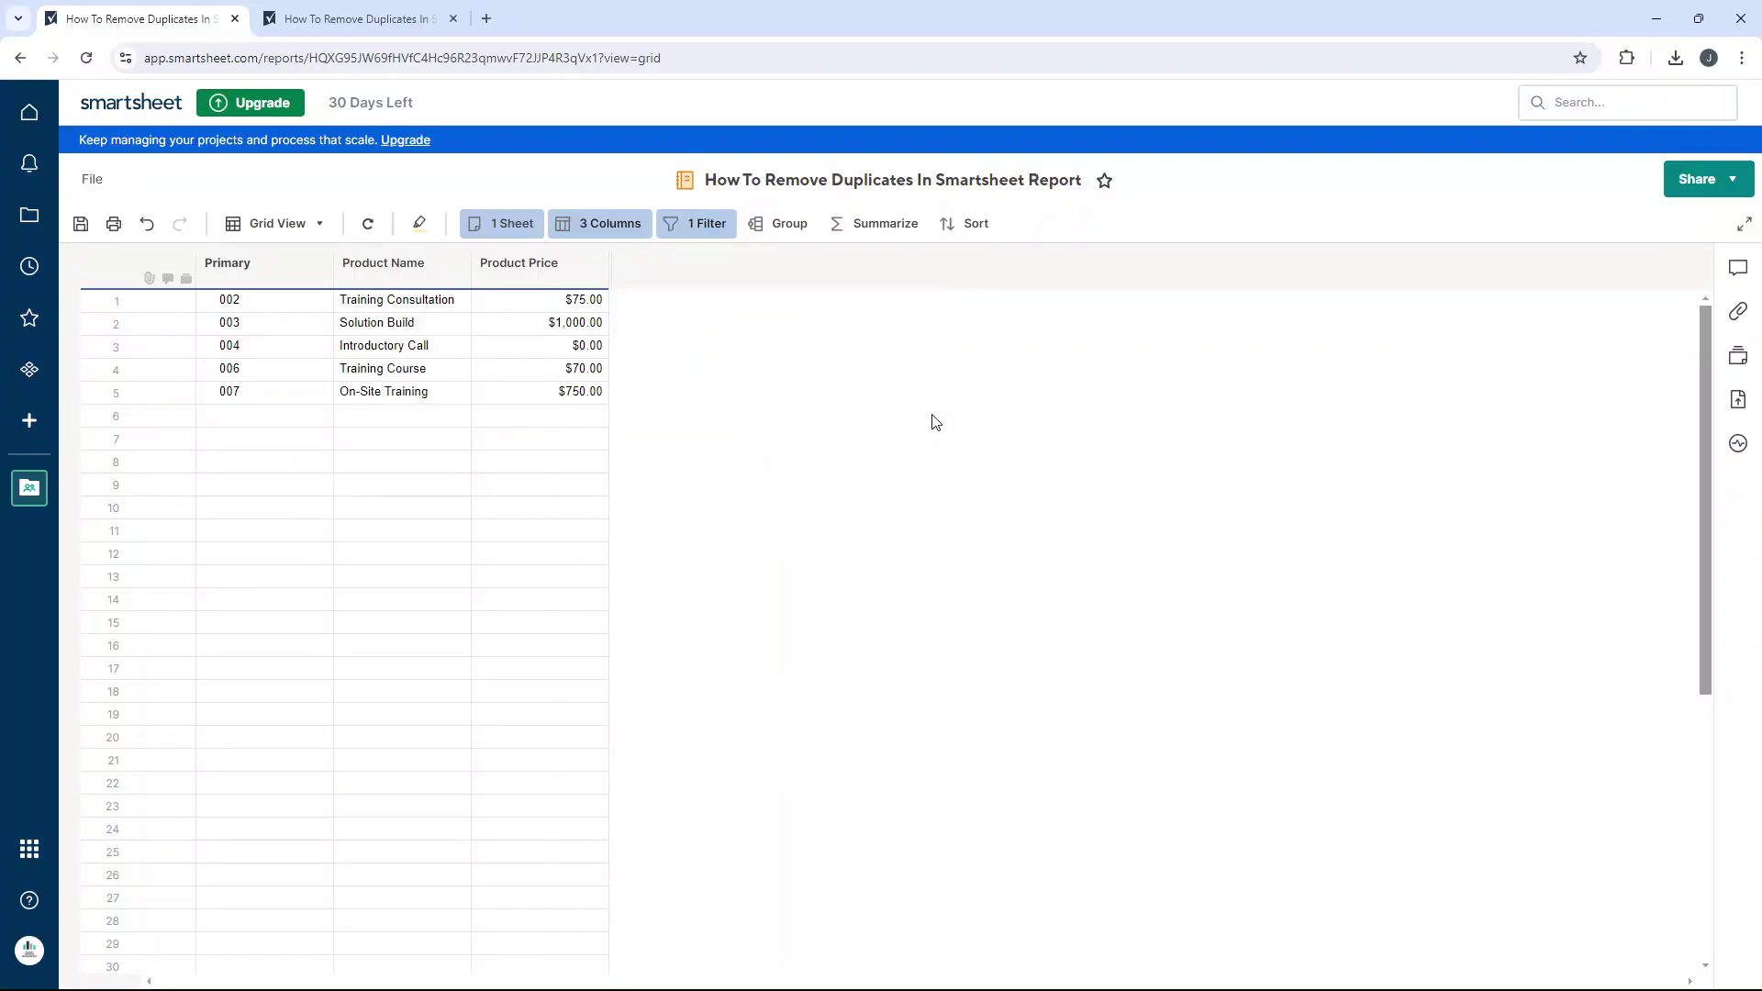